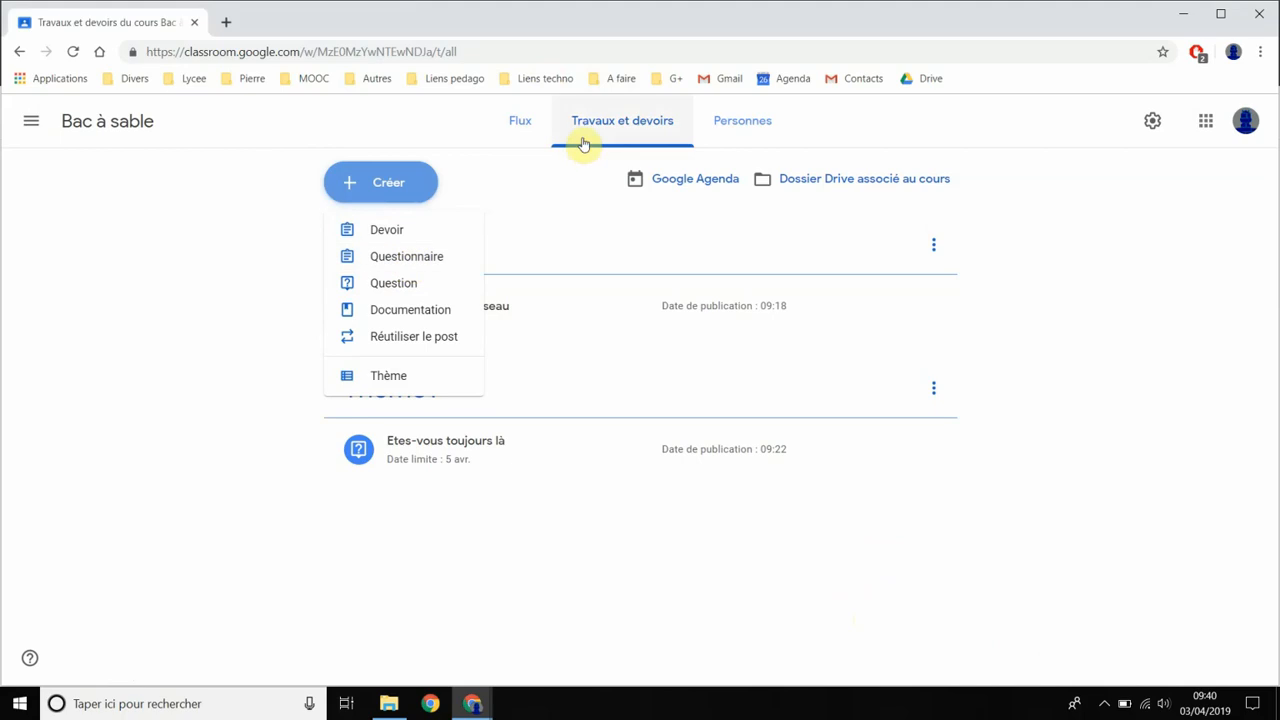
Step: Create a new Questionnaire assignment in the Bac à sable class and title it "questionnaire g form"
click(406, 255)
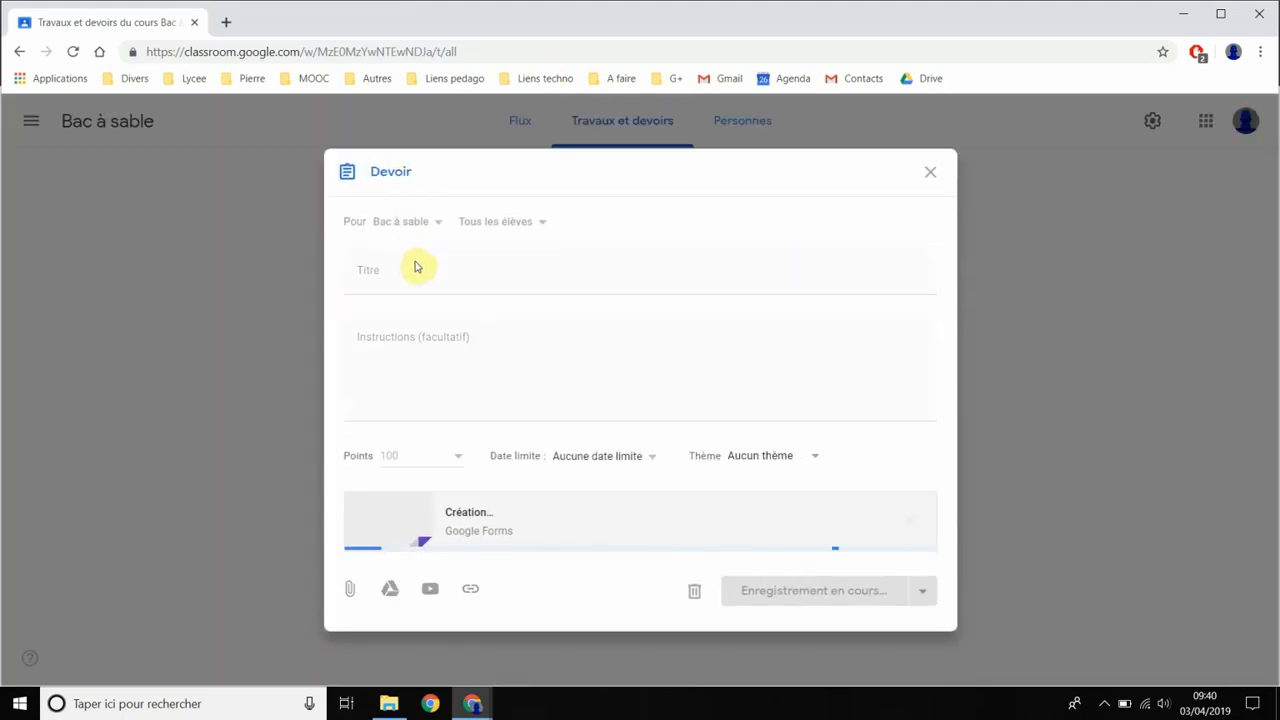
click(381, 201)
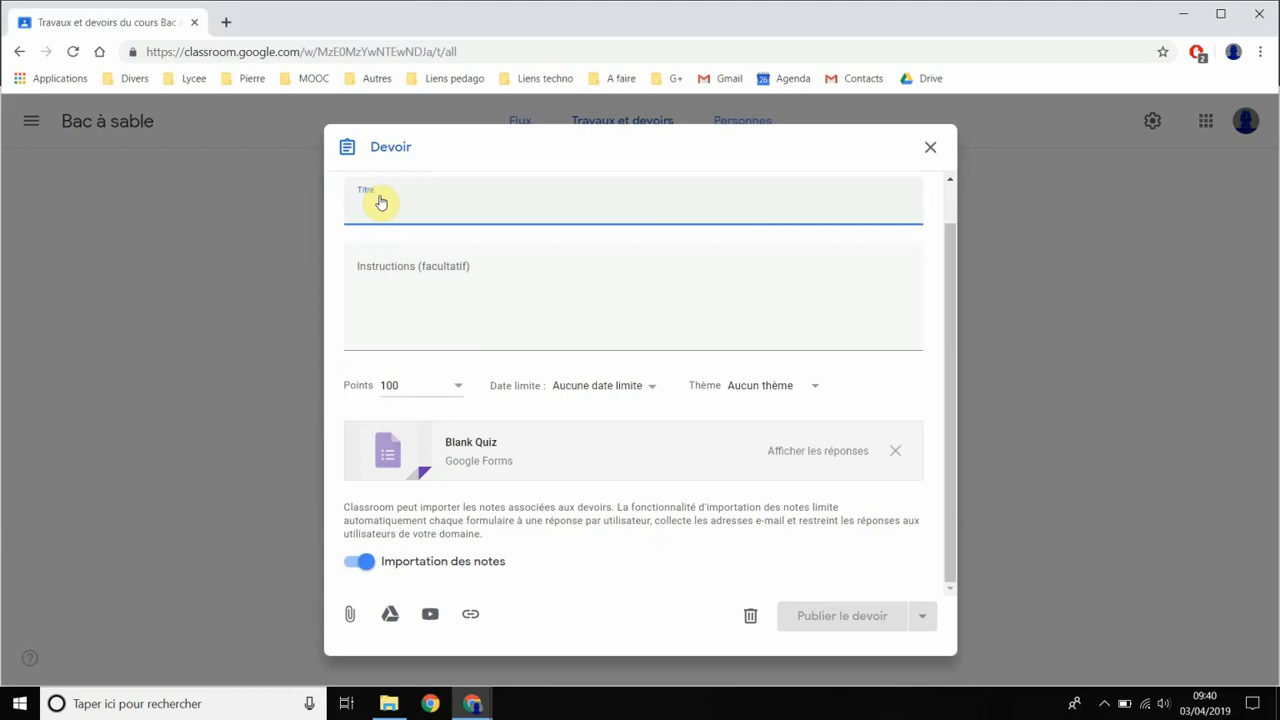
text(questionna)
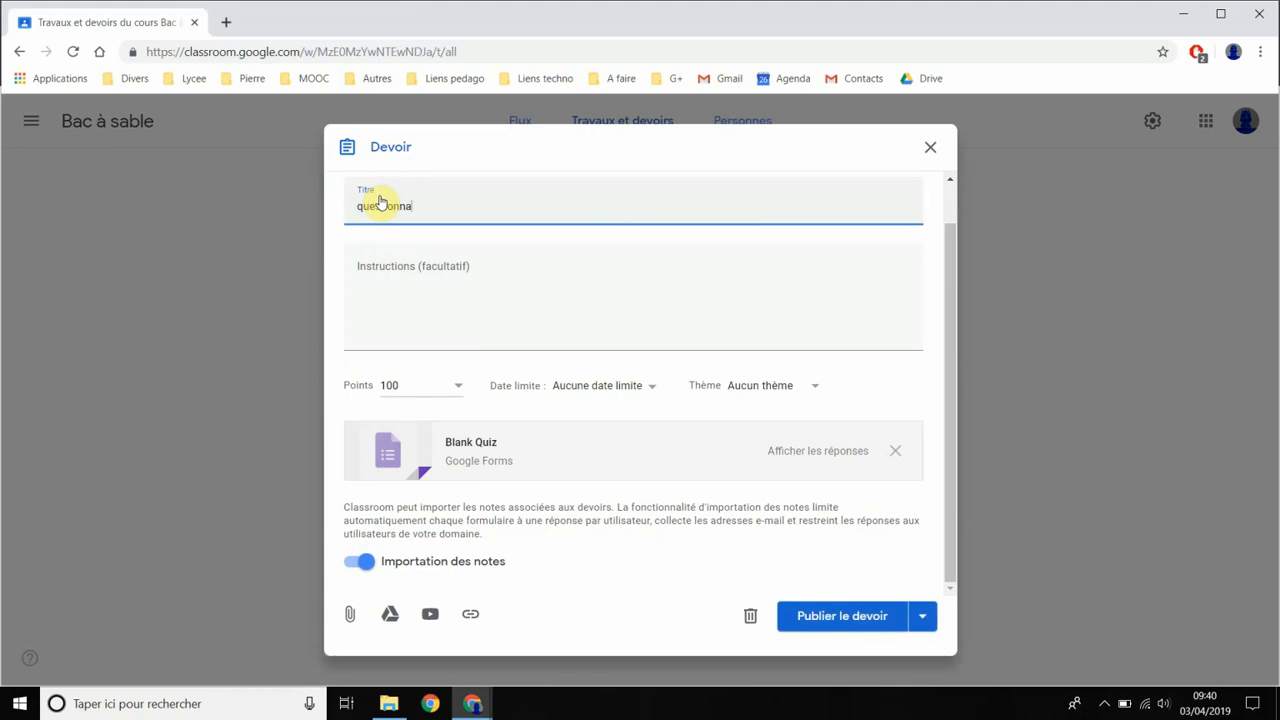
text(ire g forme)
key(BackSpace)
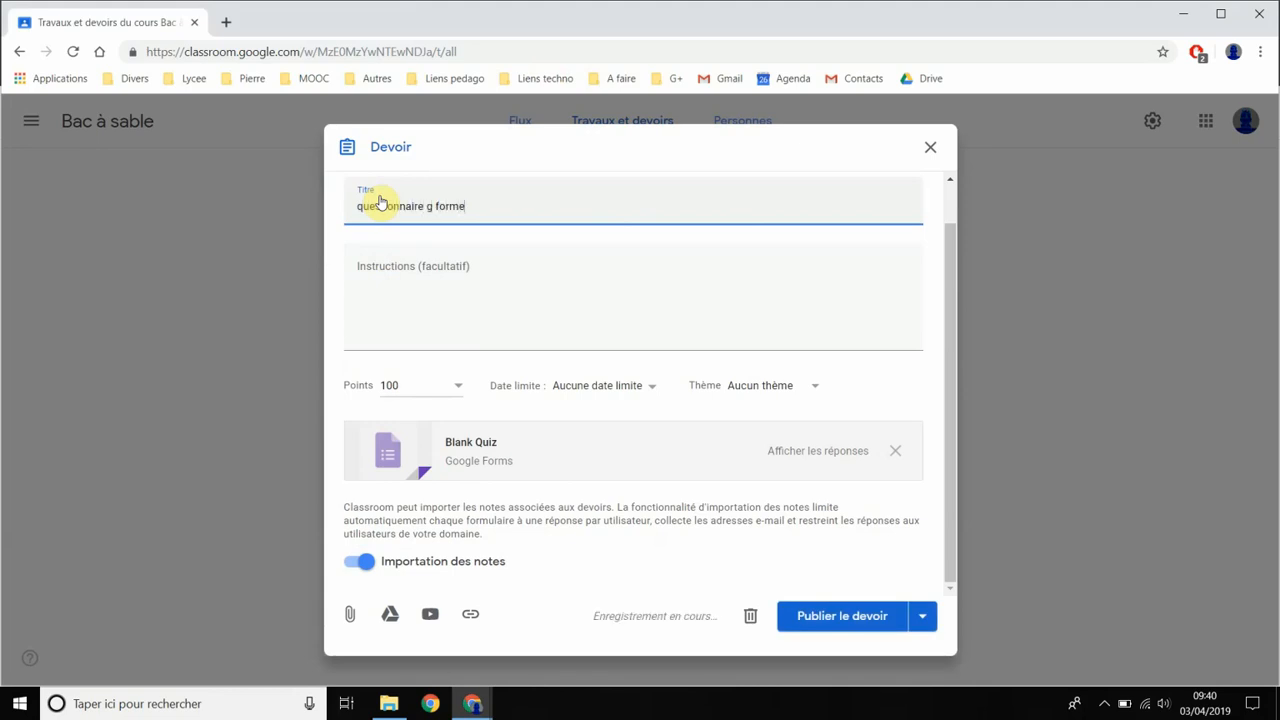
Step: Write the assignment instructions "a lire" and, on a second line, "repondre au formulaire"
click(428, 268)
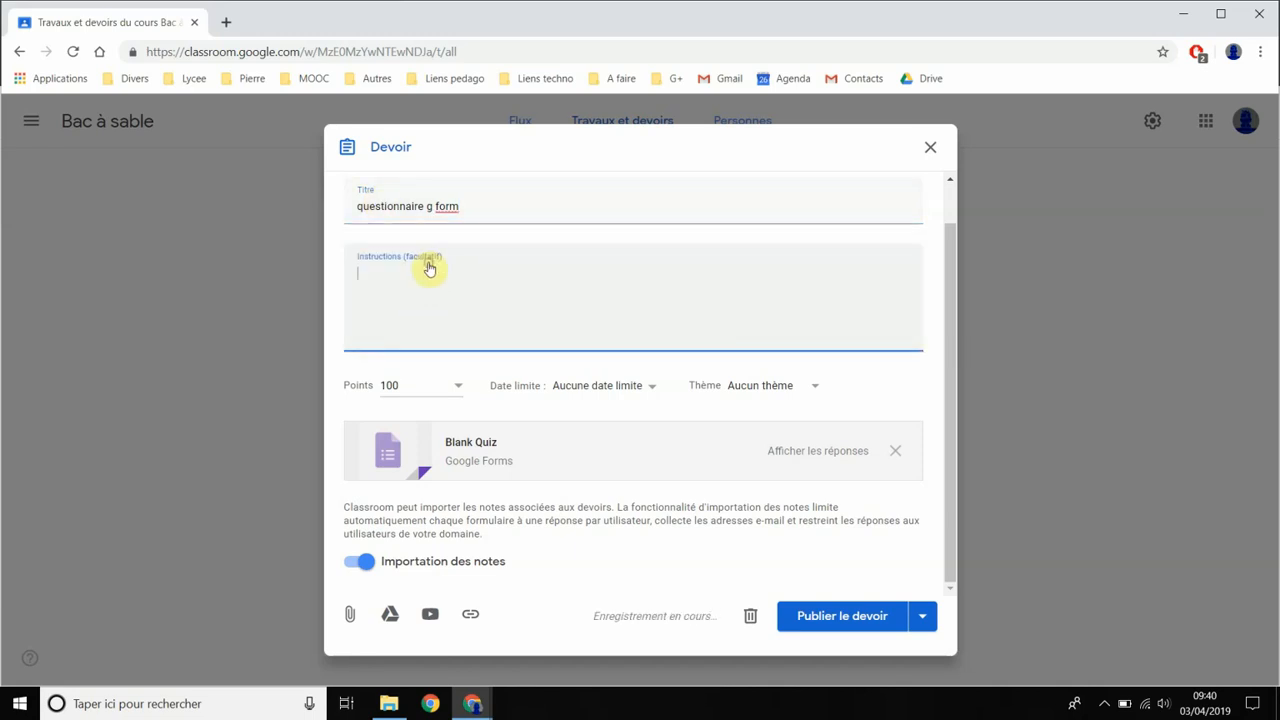
text(a)
scroll(429, 264, up, 1)
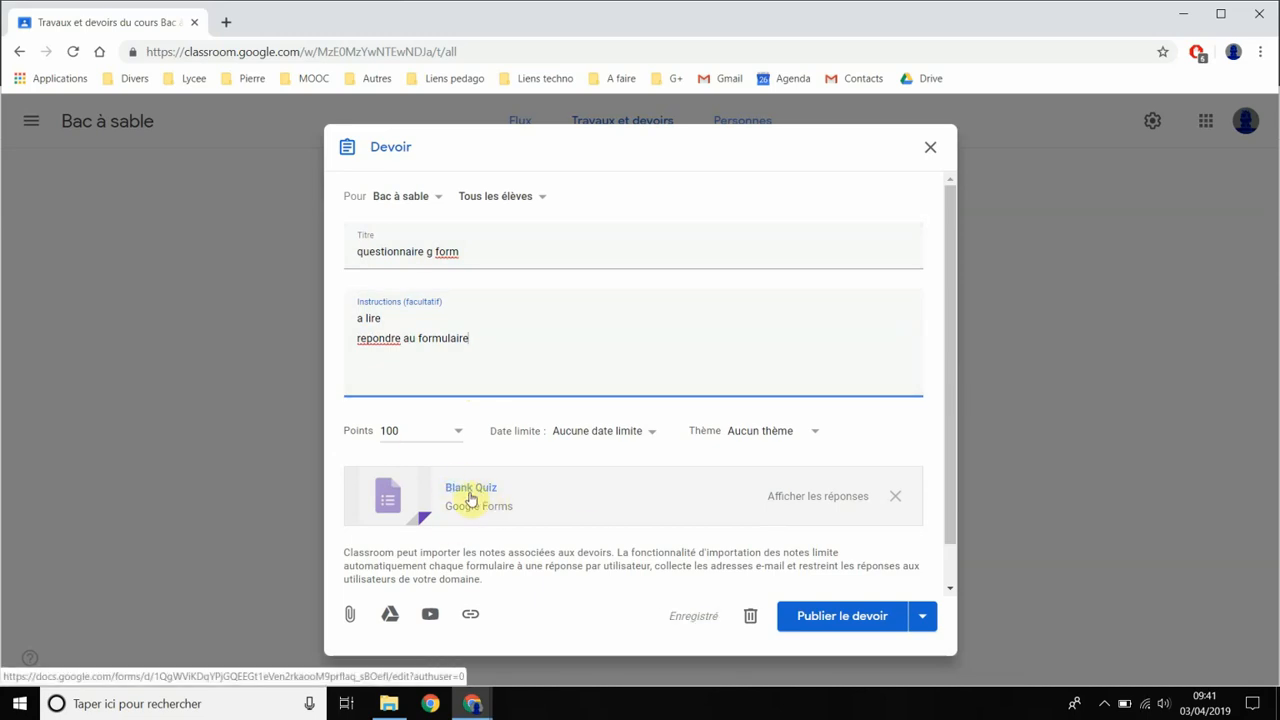
Step: Set the assignment's due date to 5 April 2019 and assign it to Theme1
click(597, 431)
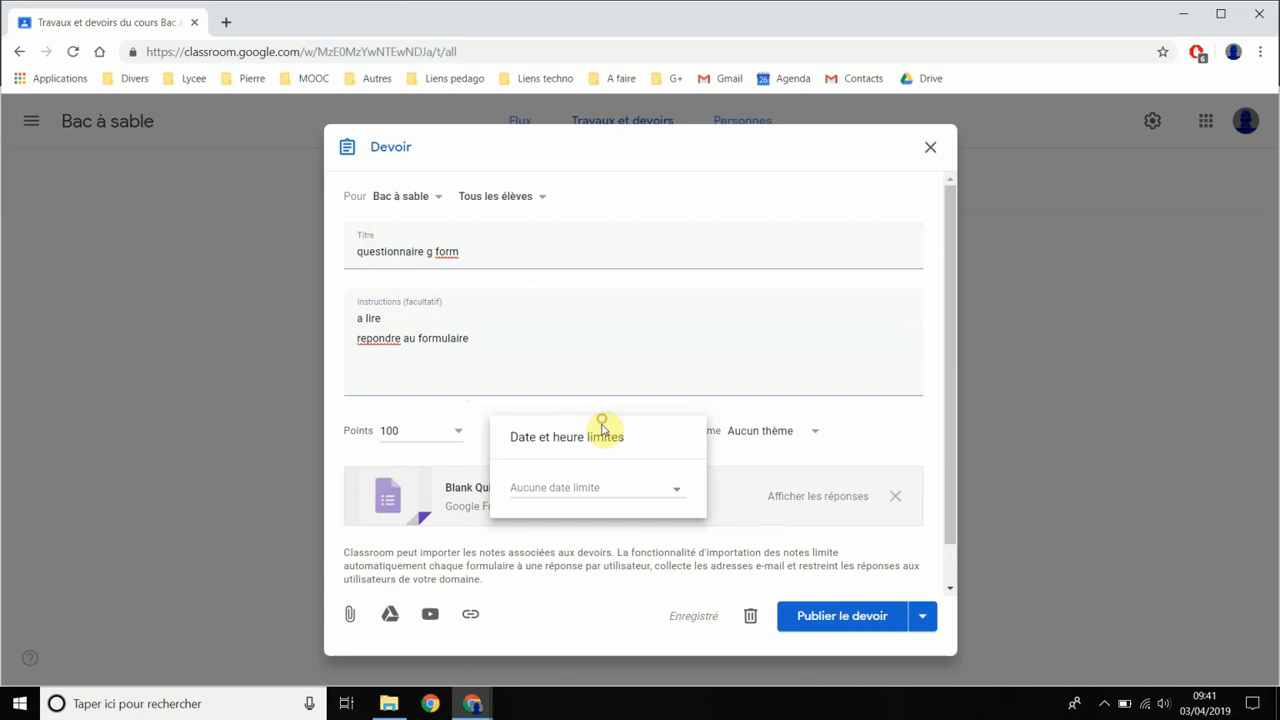
click(587, 492)
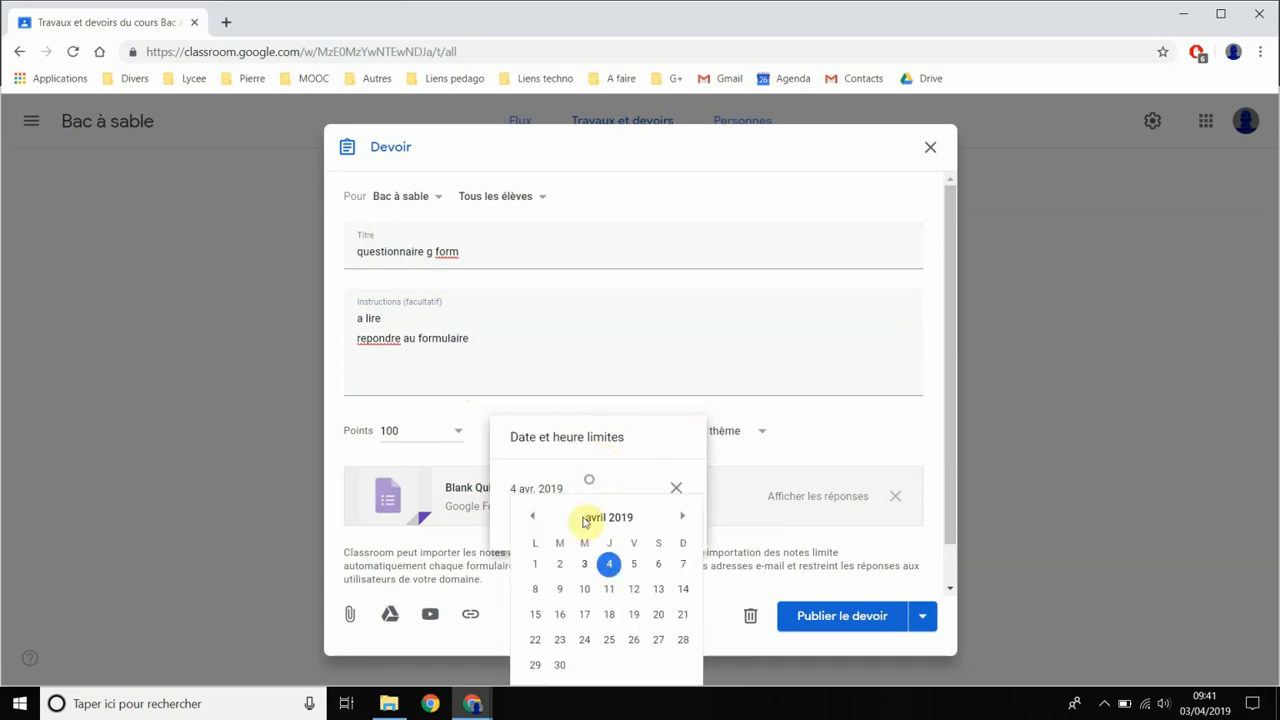
click(635, 565)
click(727, 433)
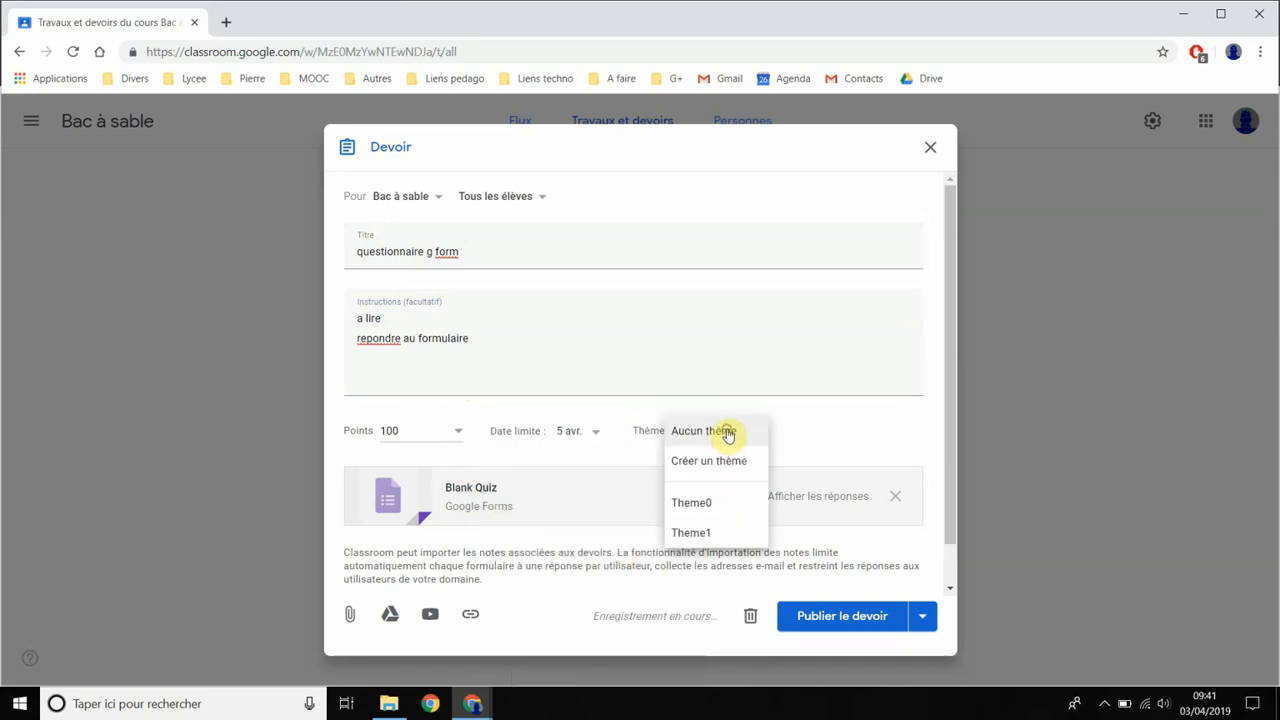
click(692, 532)
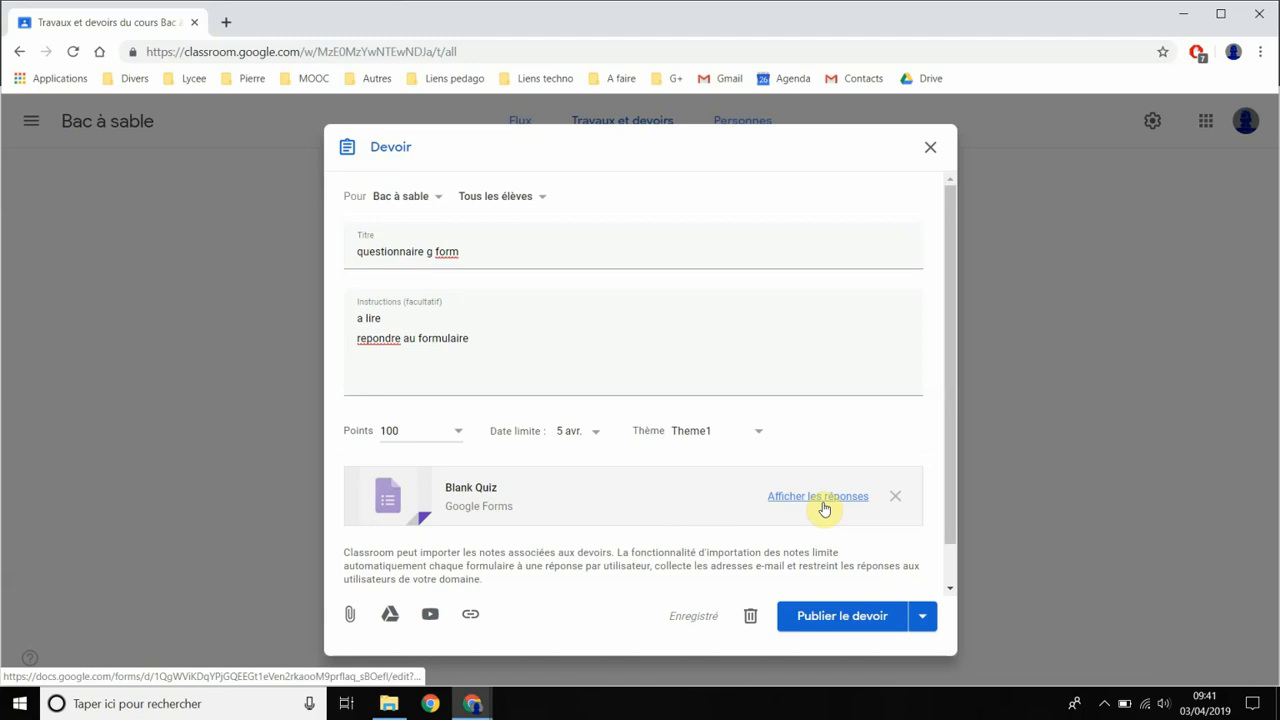
Step: Open the attached Blank Quiz form, rename the file "bilan chap reseau" and set the form title to "reseau"
click(470, 497)
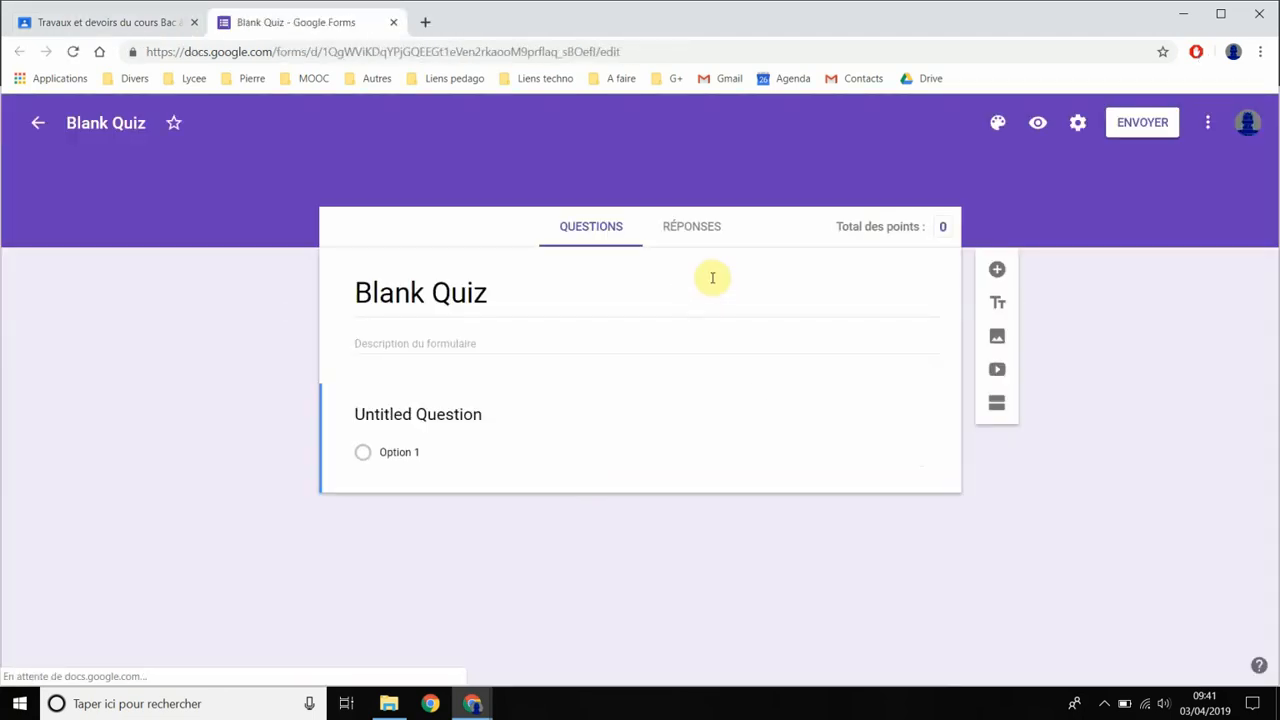
click(114, 116)
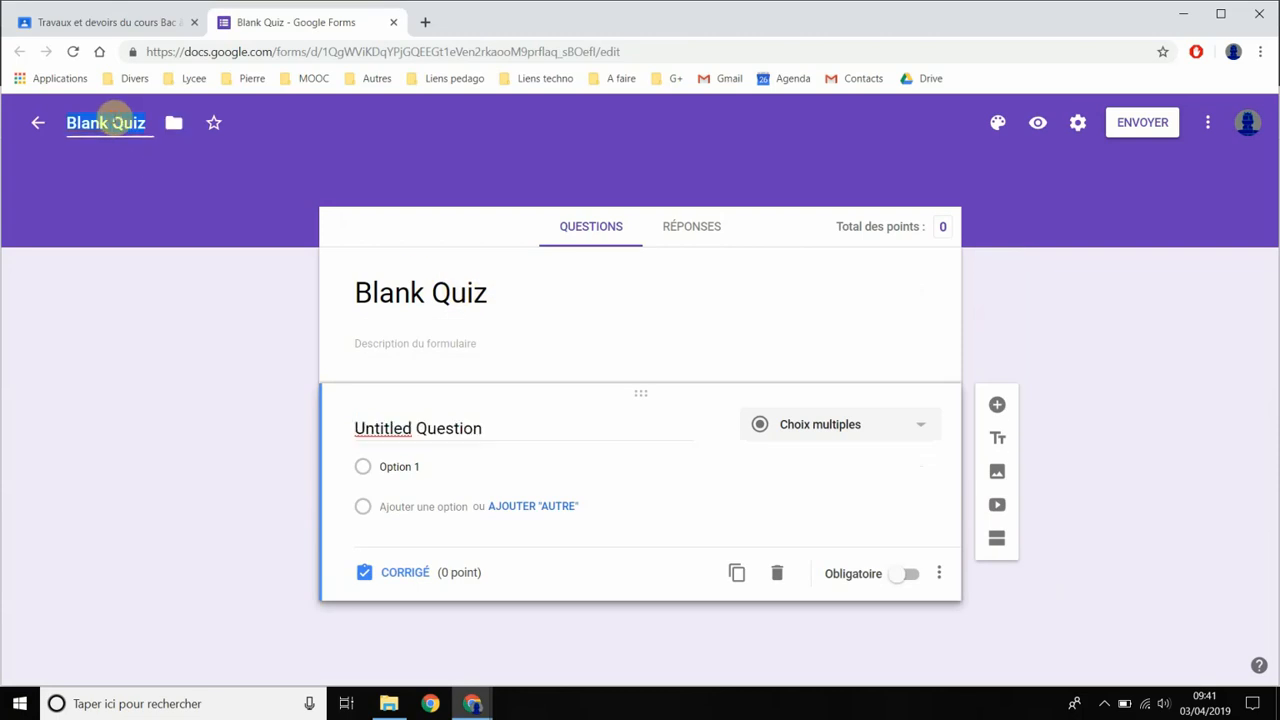
text(bilan)
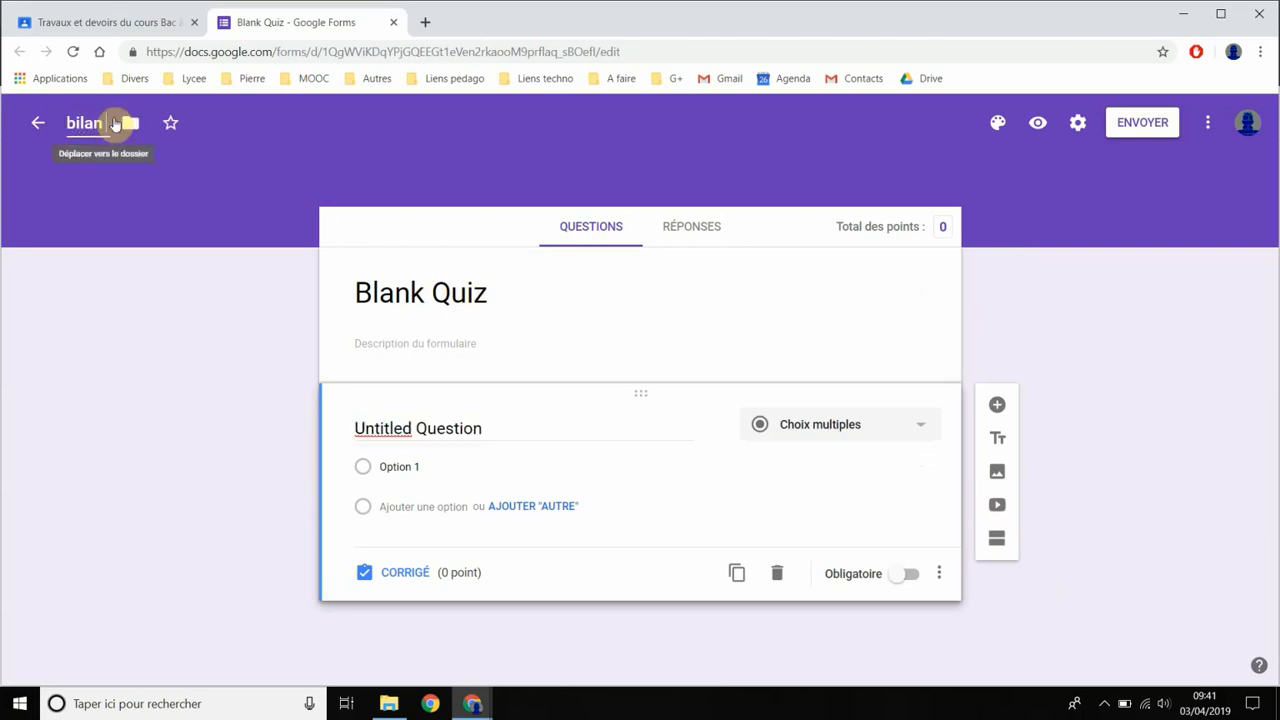
text( chap reseau)
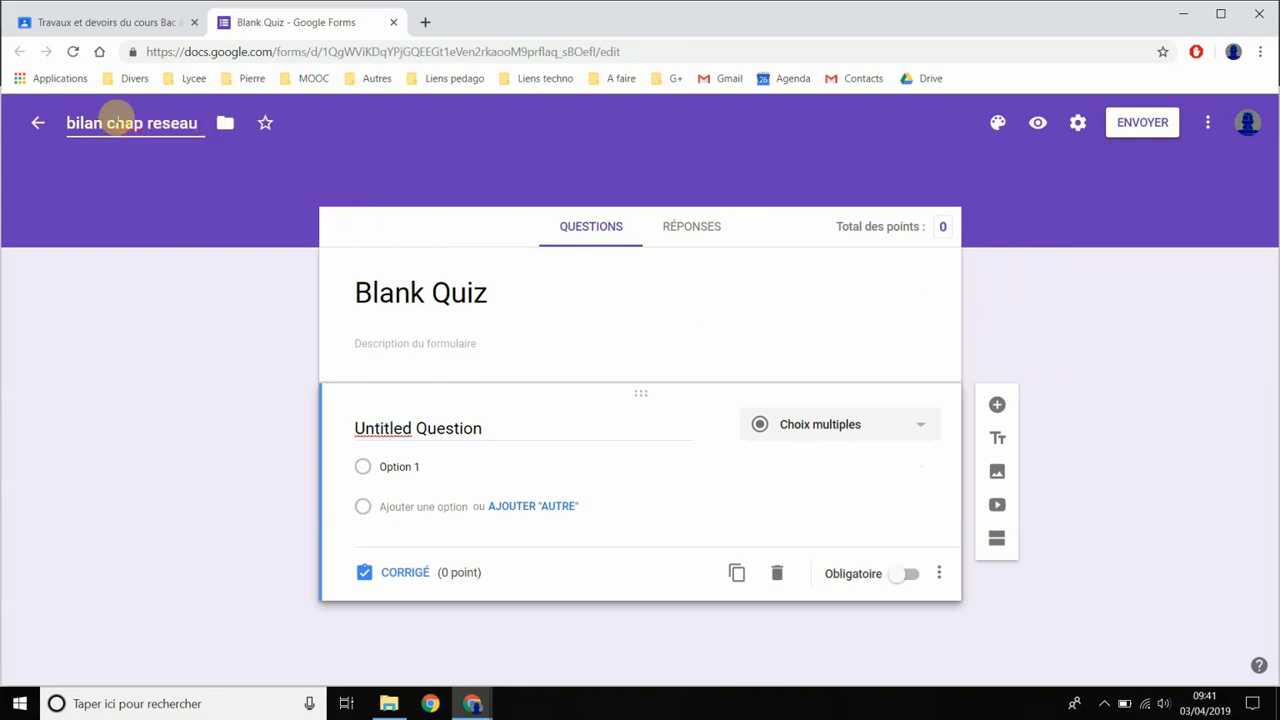
click(412, 290)
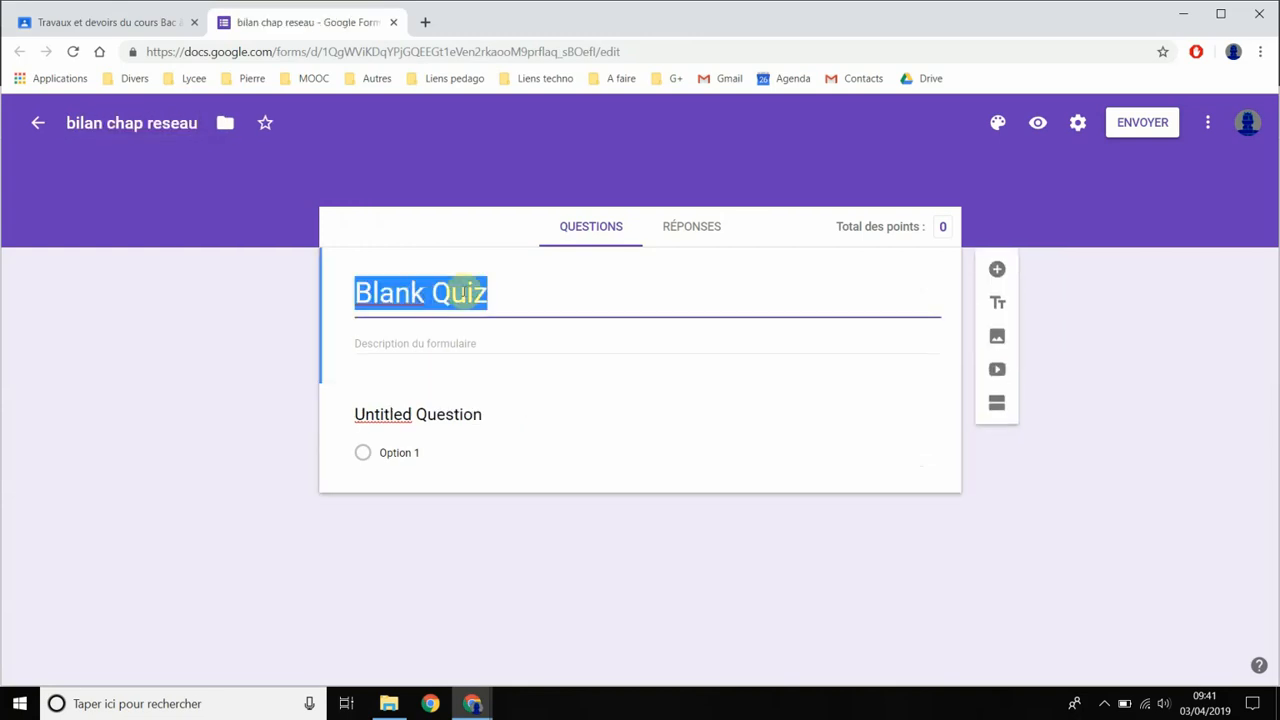
text(reseau)
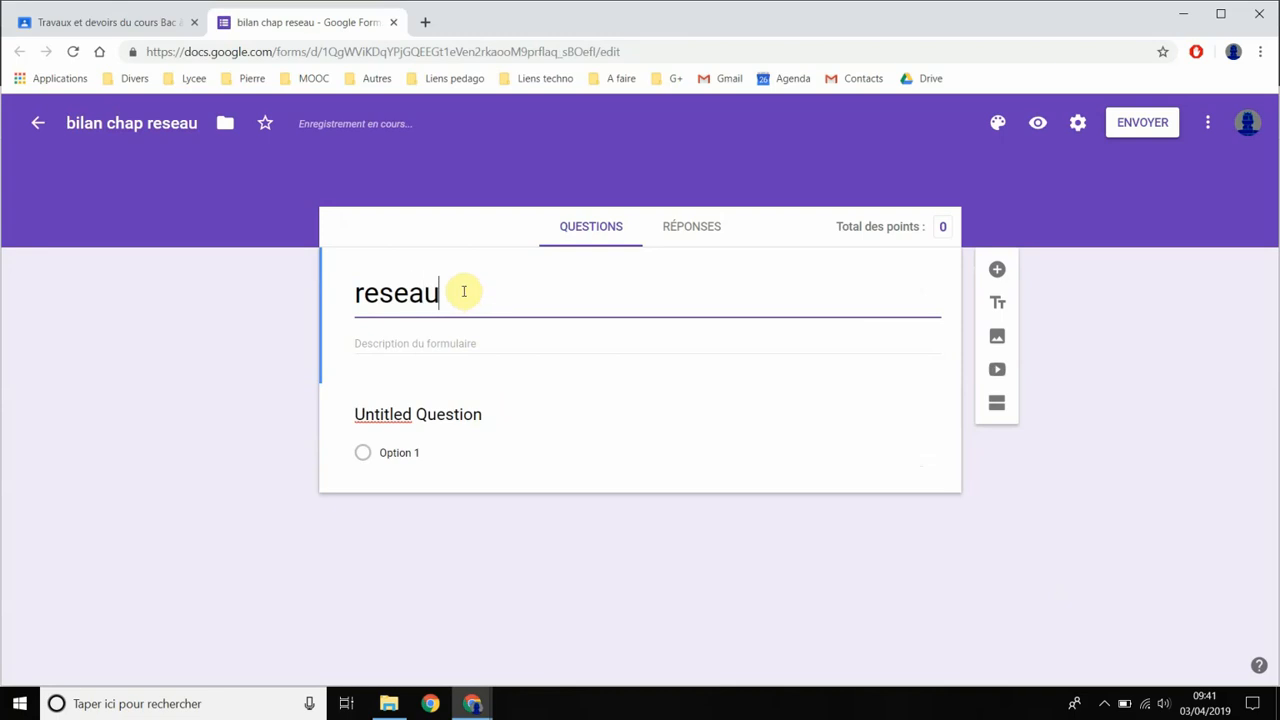
Step: Title the first multiple-choice question "choix multi" and give it the answers "option 1" and "Option 2"
click(429, 416)
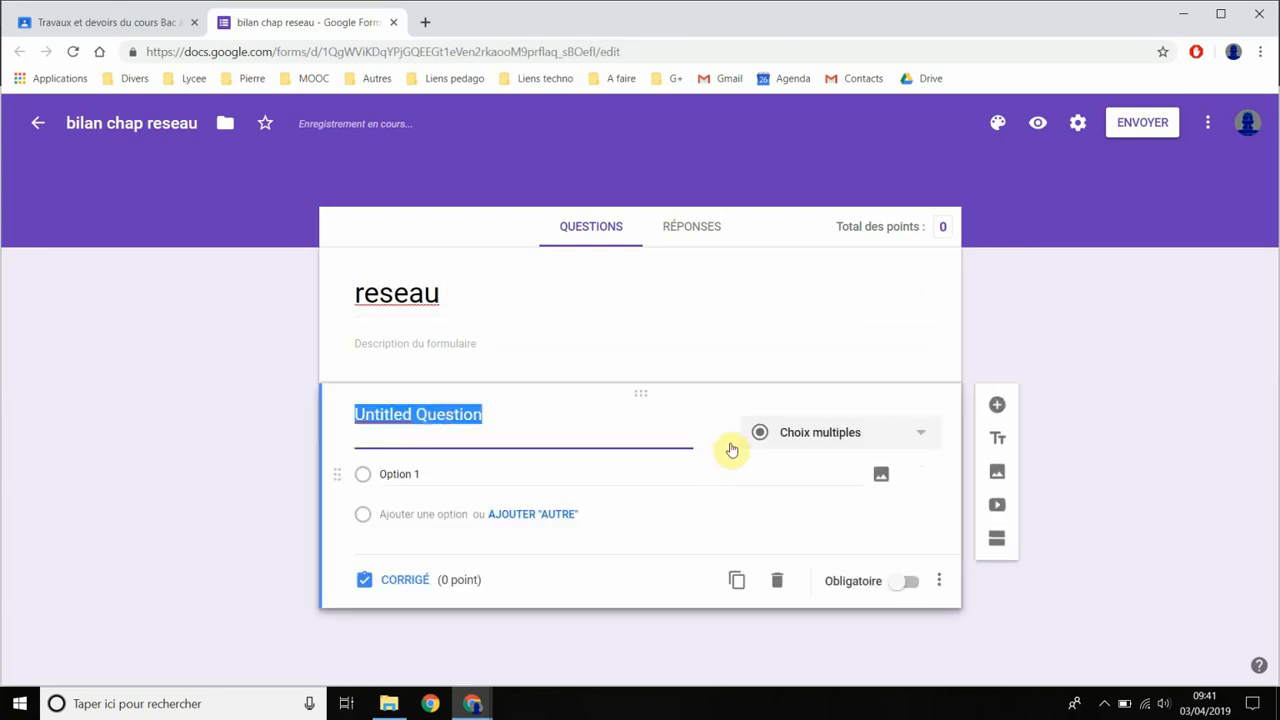
click(430, 418)
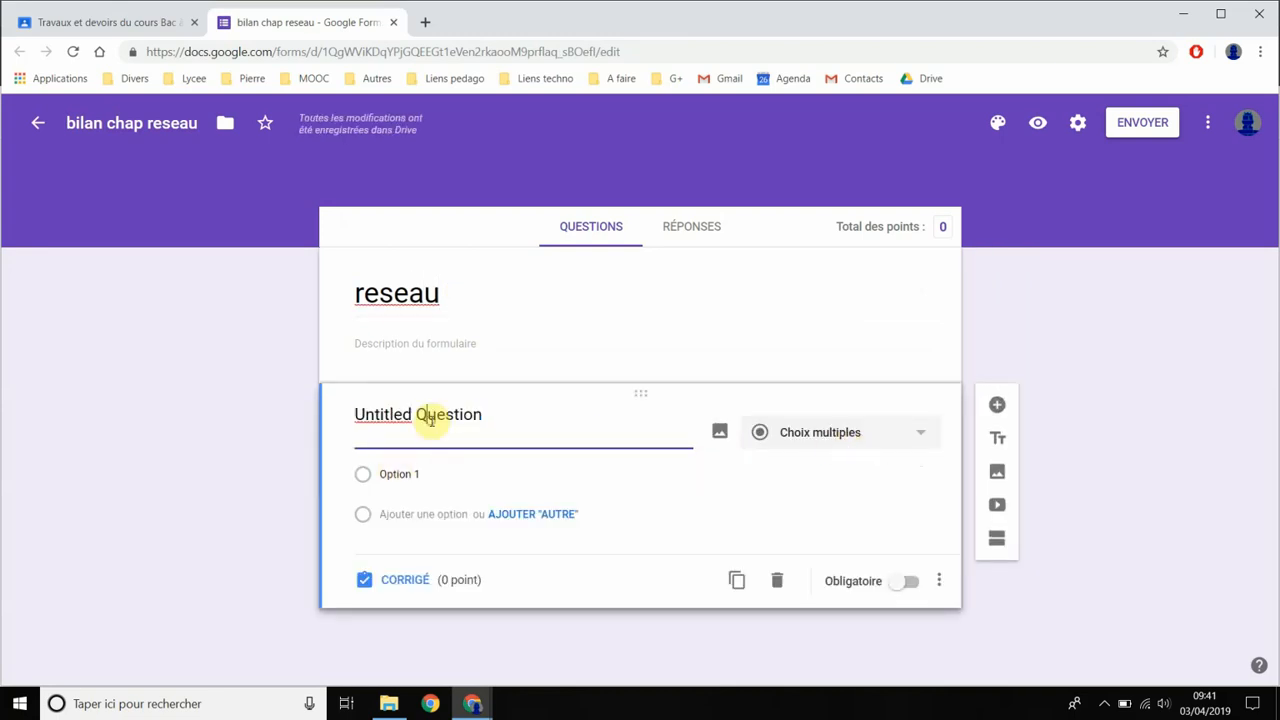
triple_click(430, 418)
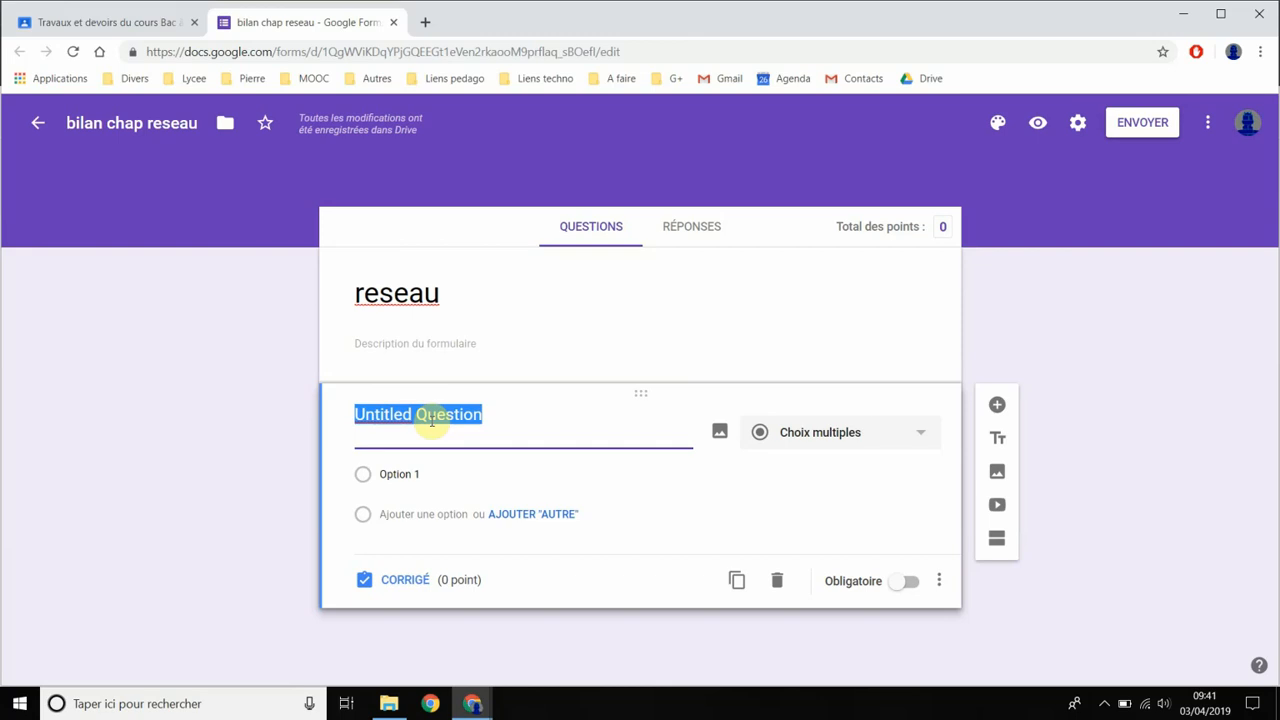
text(choix multi)
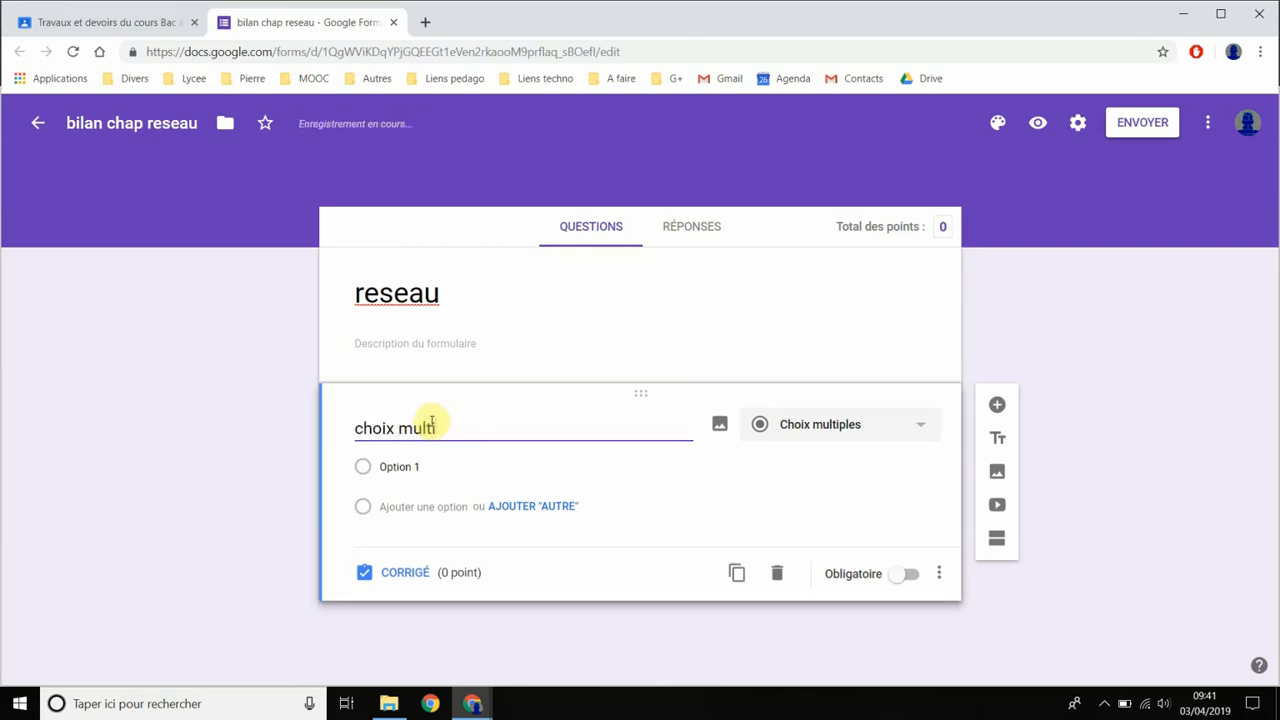
click(408, 469)
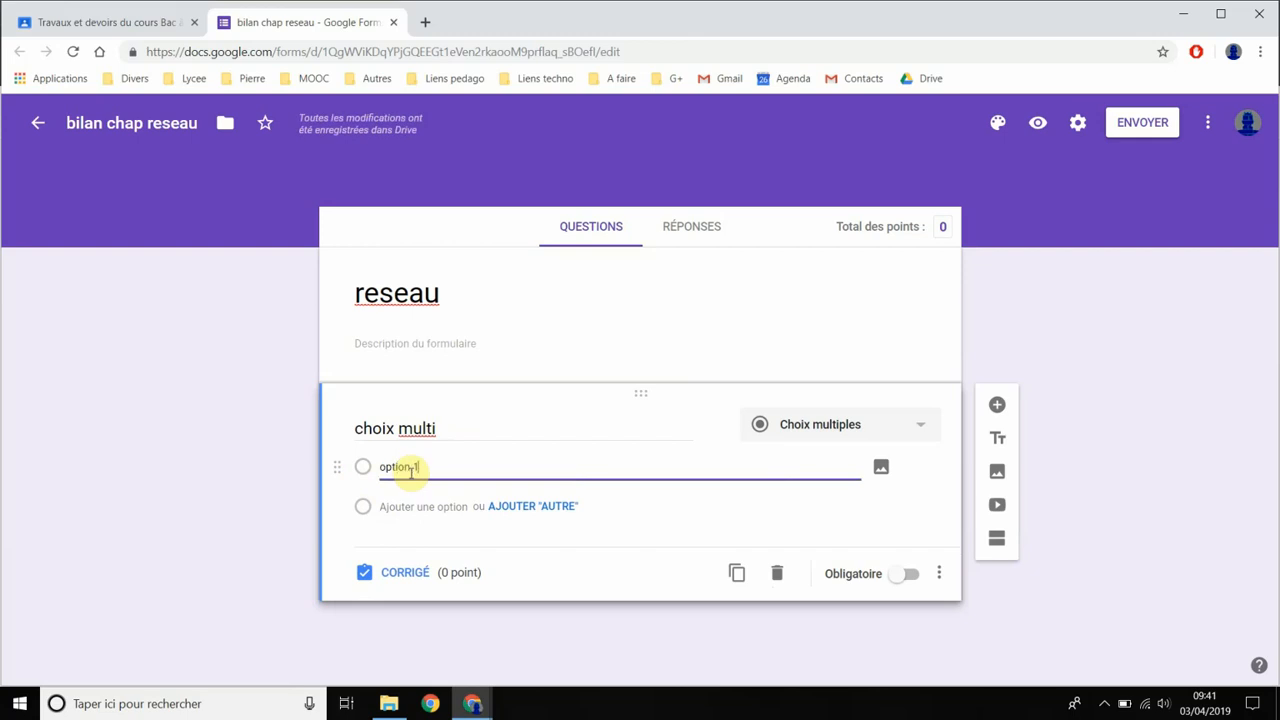
key(Tab)
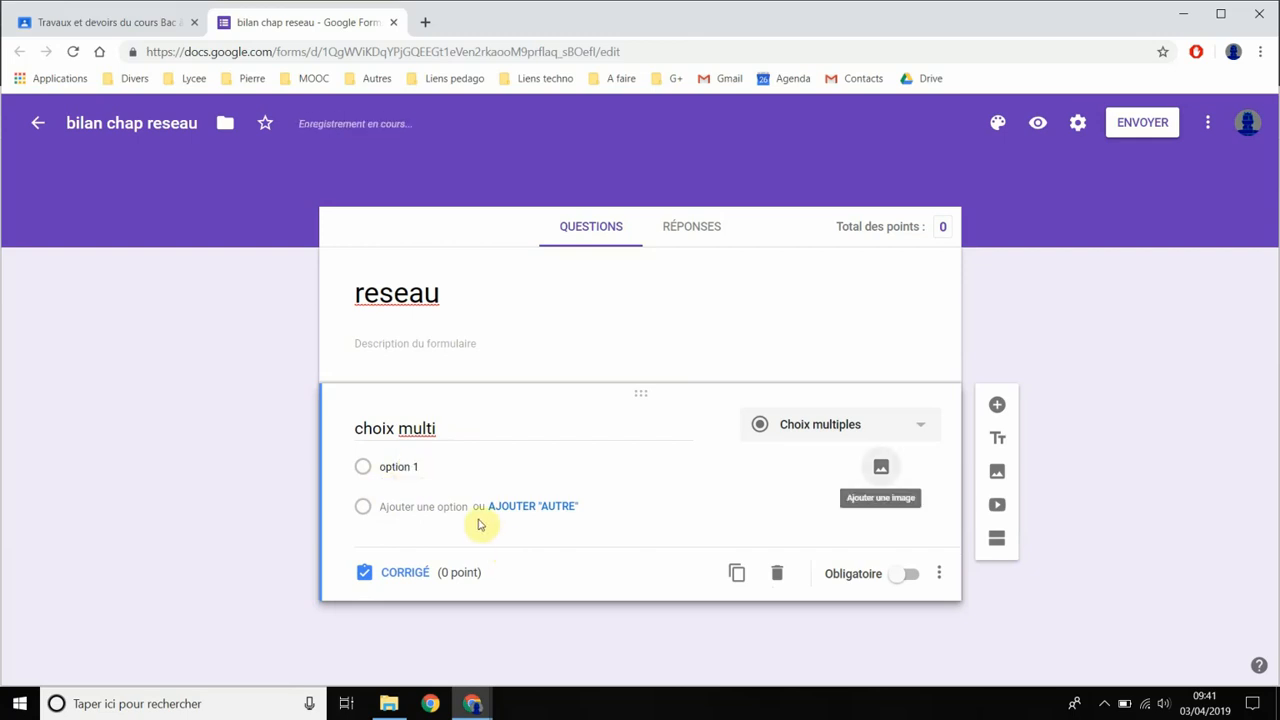
click(423, 505)
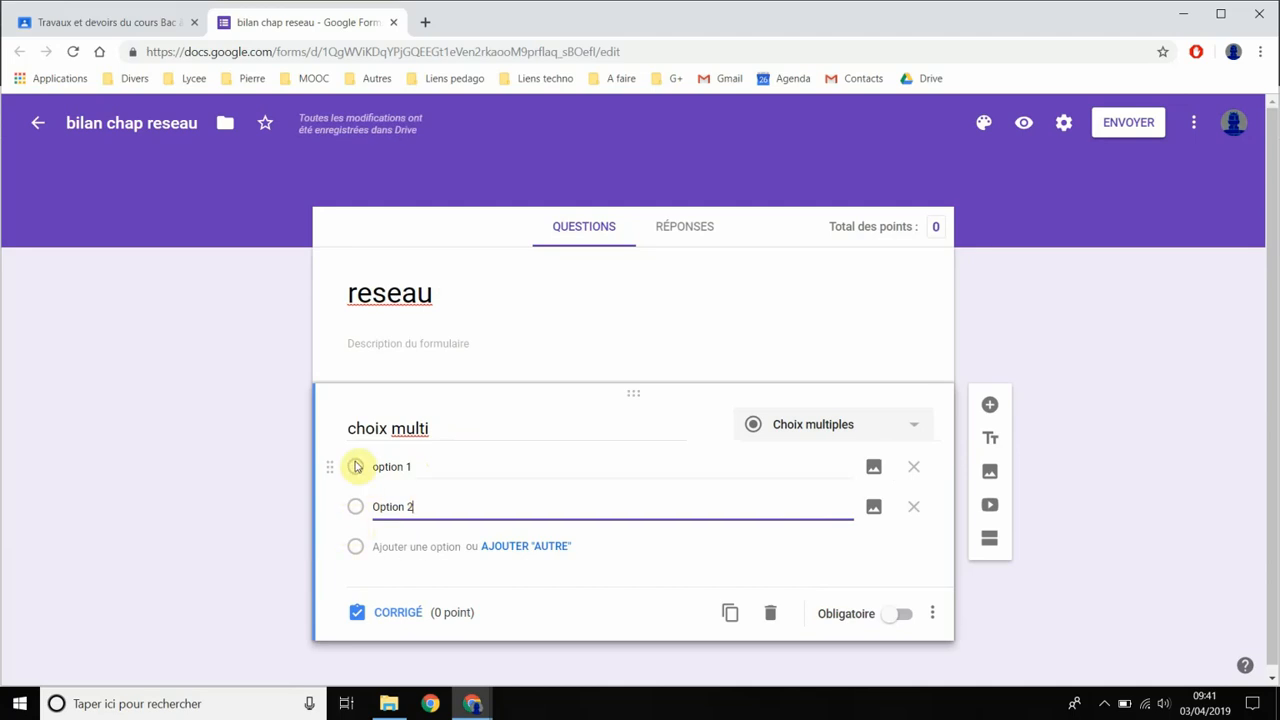
Step: Set the "choix multi" answer key to 1 point with "option 1" as the correct answer
click(392, 612)
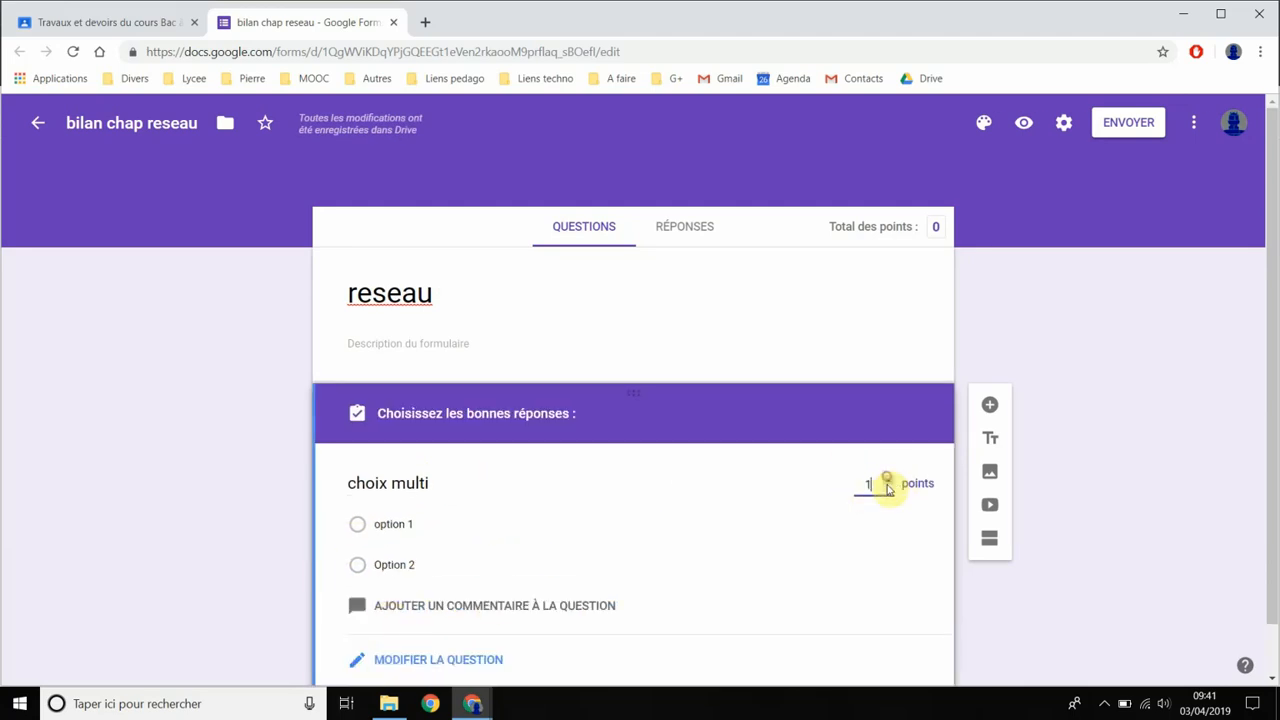
click(417, 526)
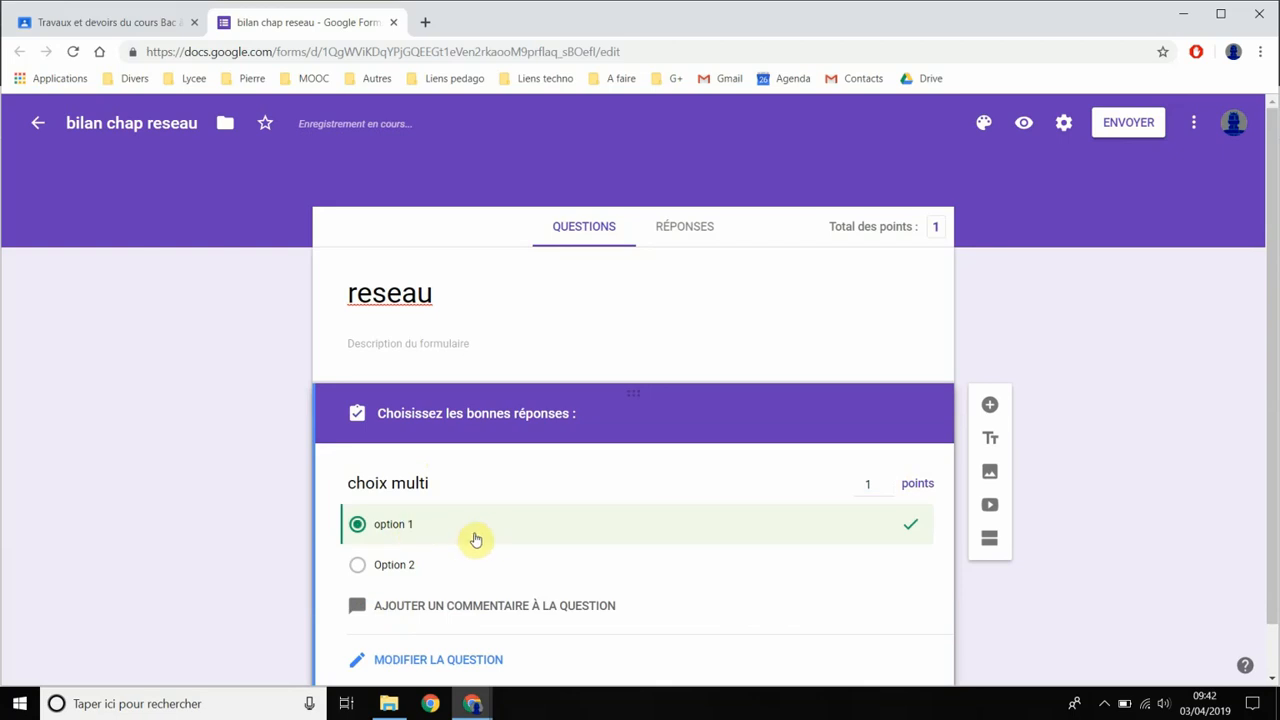
scroll(580, 634, down, 1)
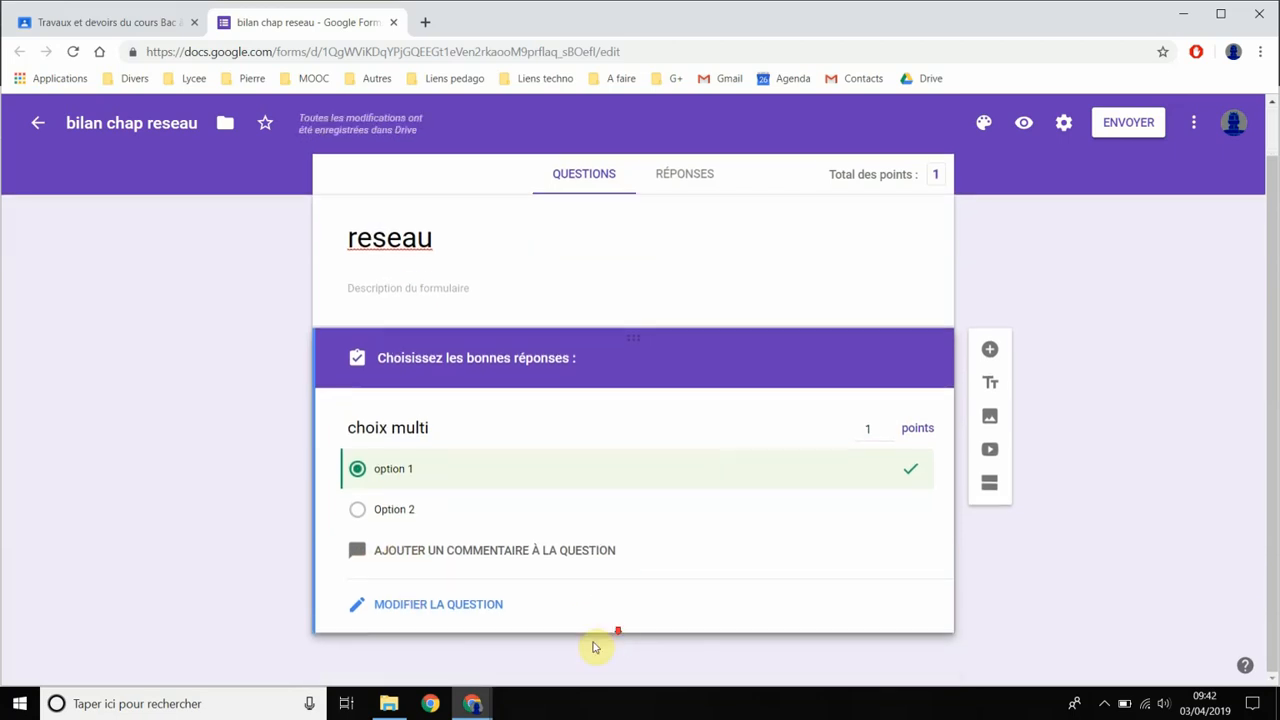
click(428, 606)
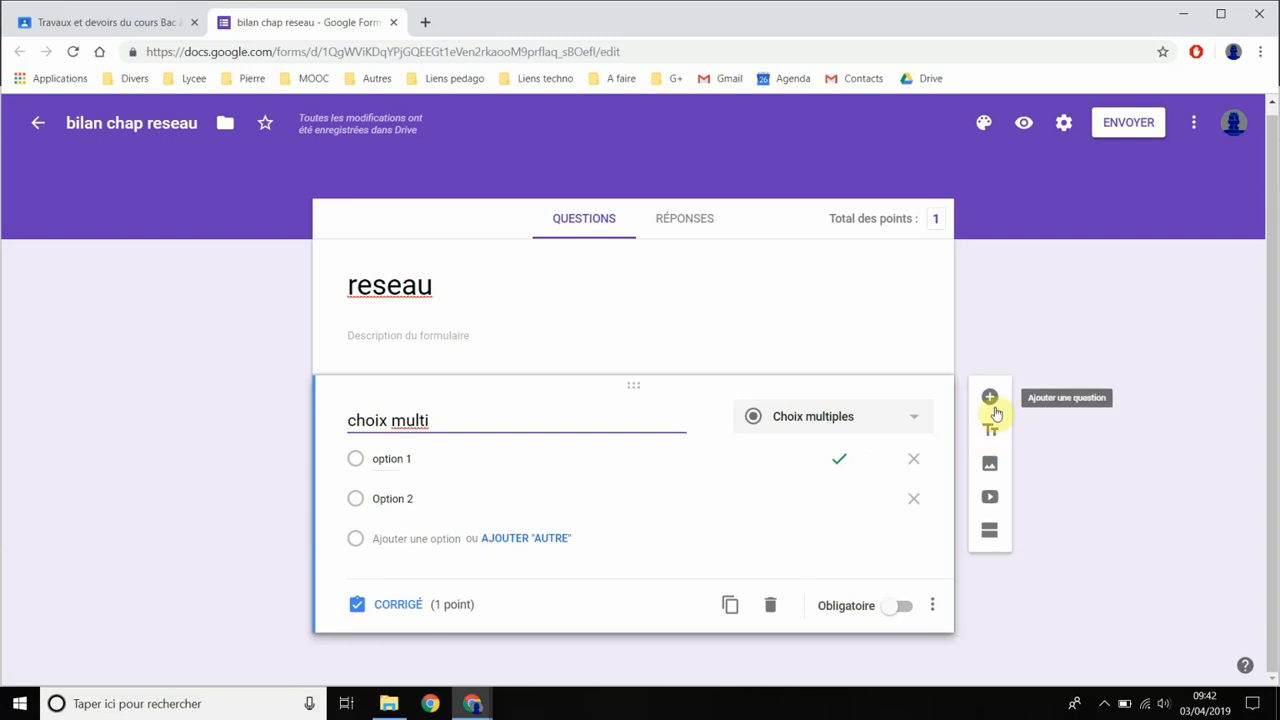
Step: Add a second question of type Cases à cocher and title it "case"
click(990, 400)
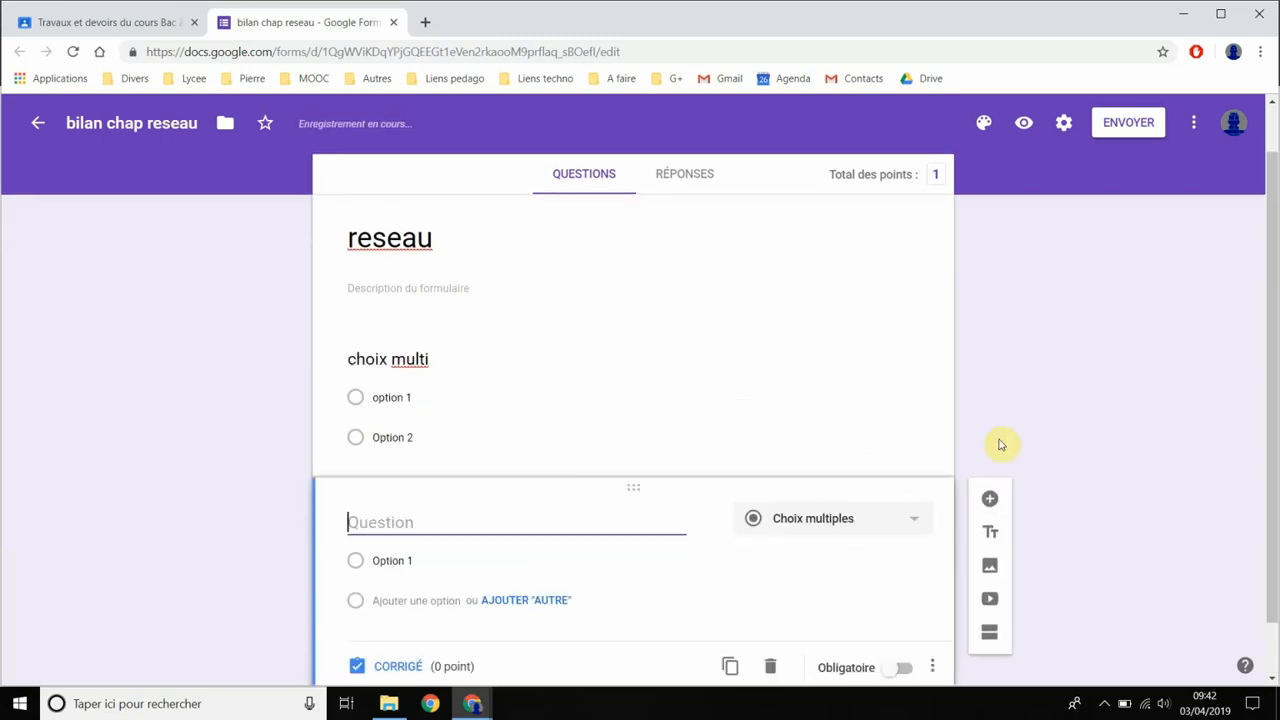
click(871, 531)
click(808, 353)
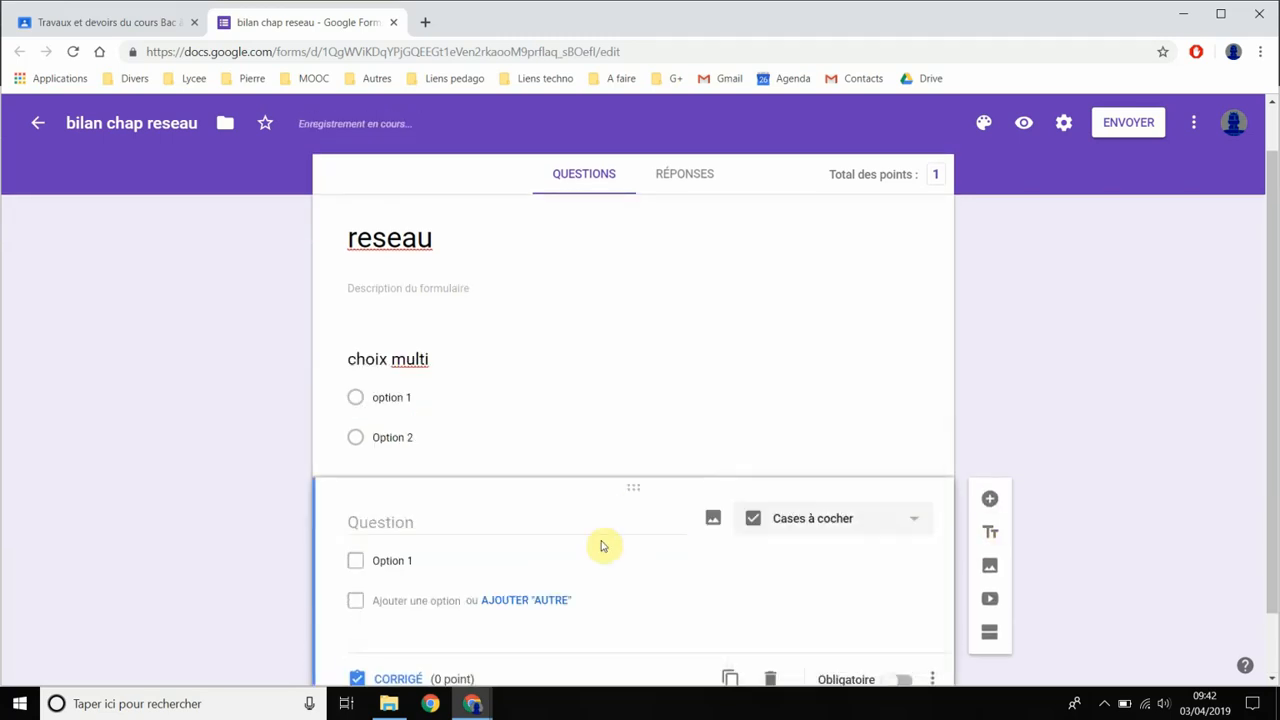
click(460, 528)
text(c)
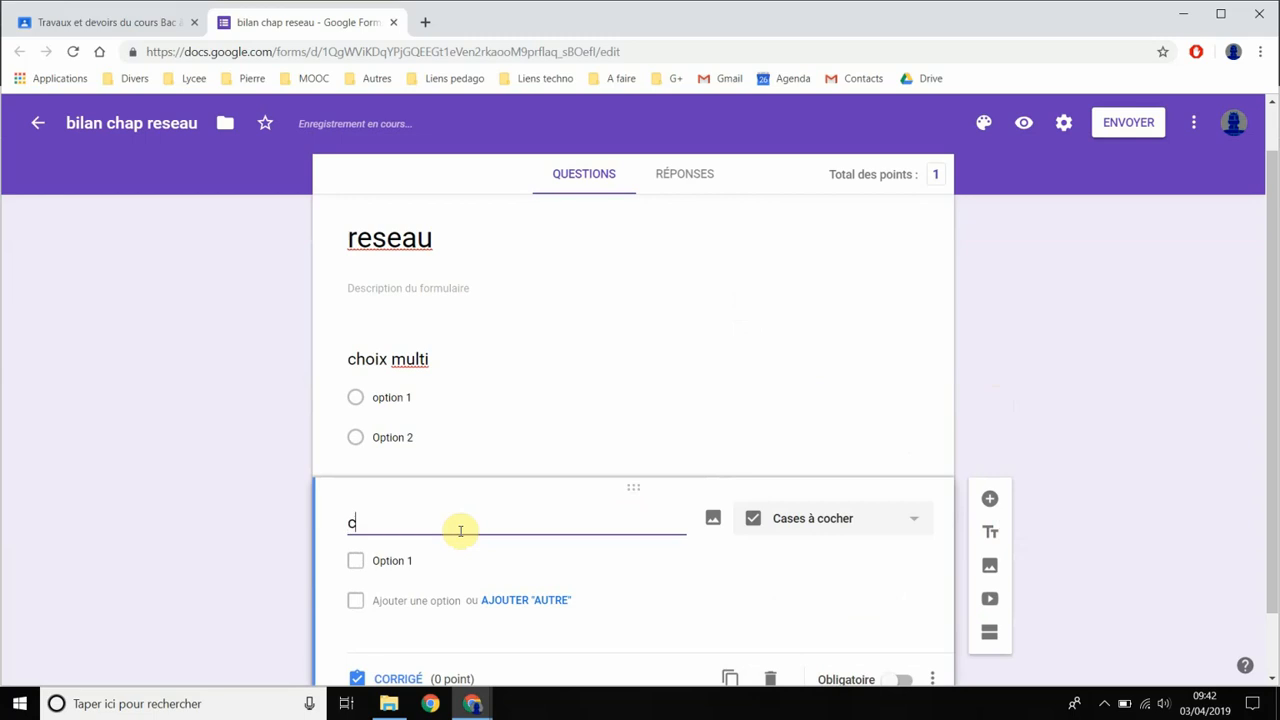
text(ase)
Step: Give the "case" question three checkbox answers: Option 1, Option 2 and Option 3
click(426, 556)
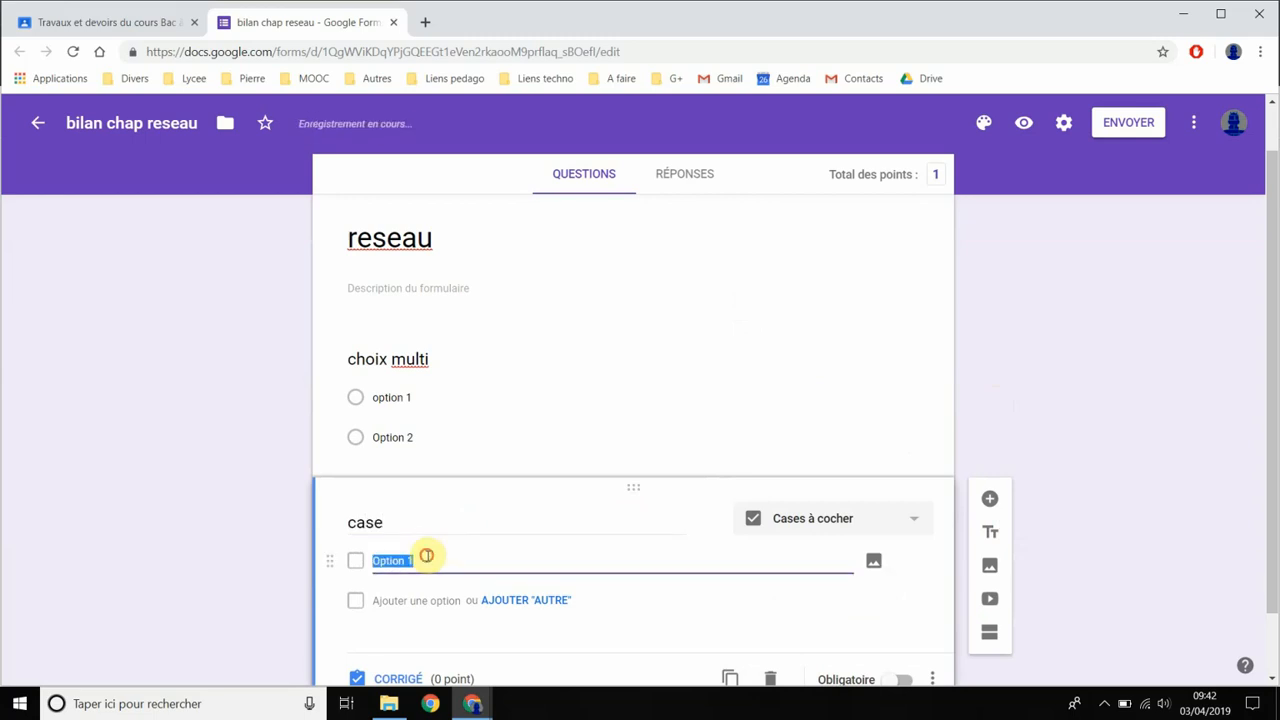
key(Return)
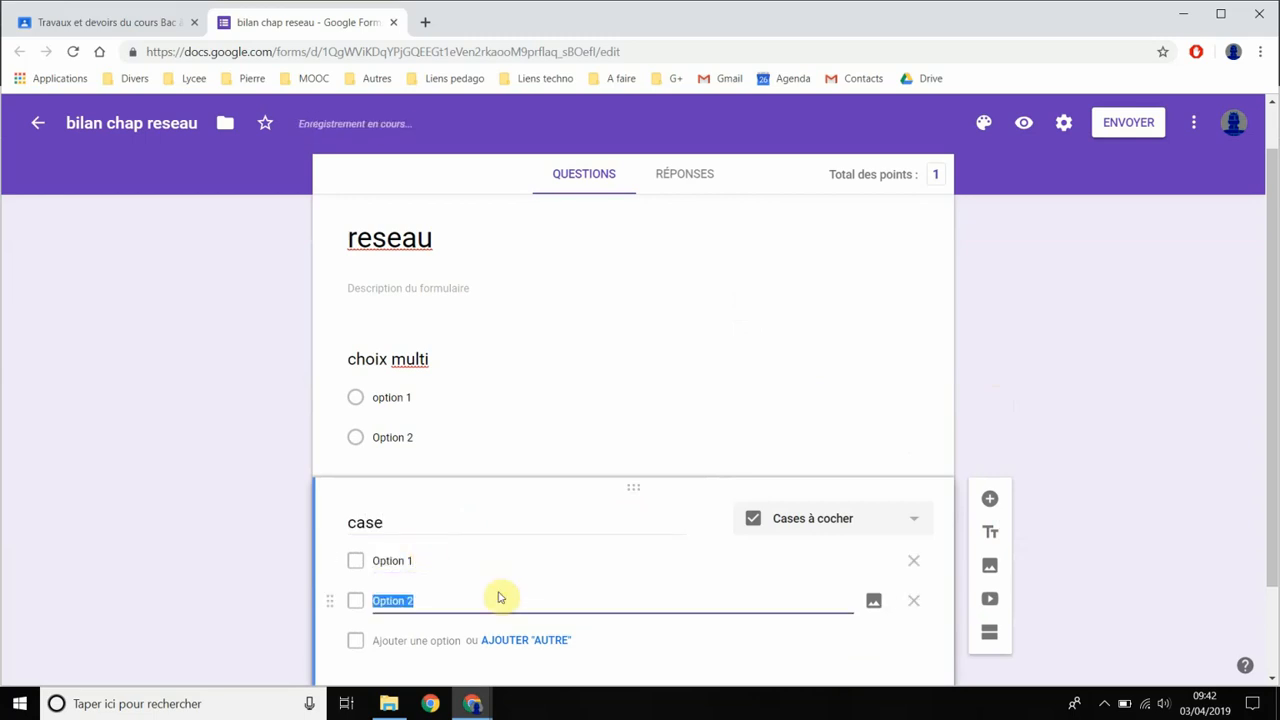
key(Return)
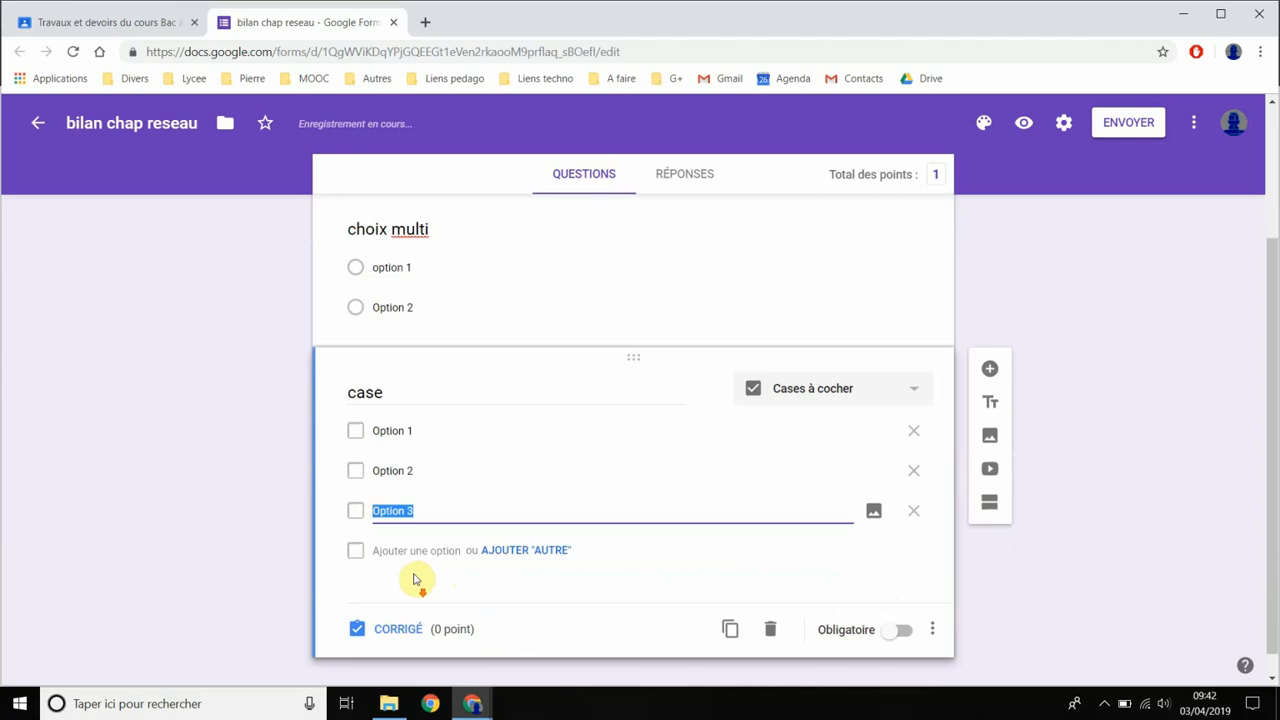
Step: Set the "case" answer key to 2 points with Option 1 and Option 3 as the correct answers
click(381, 608)
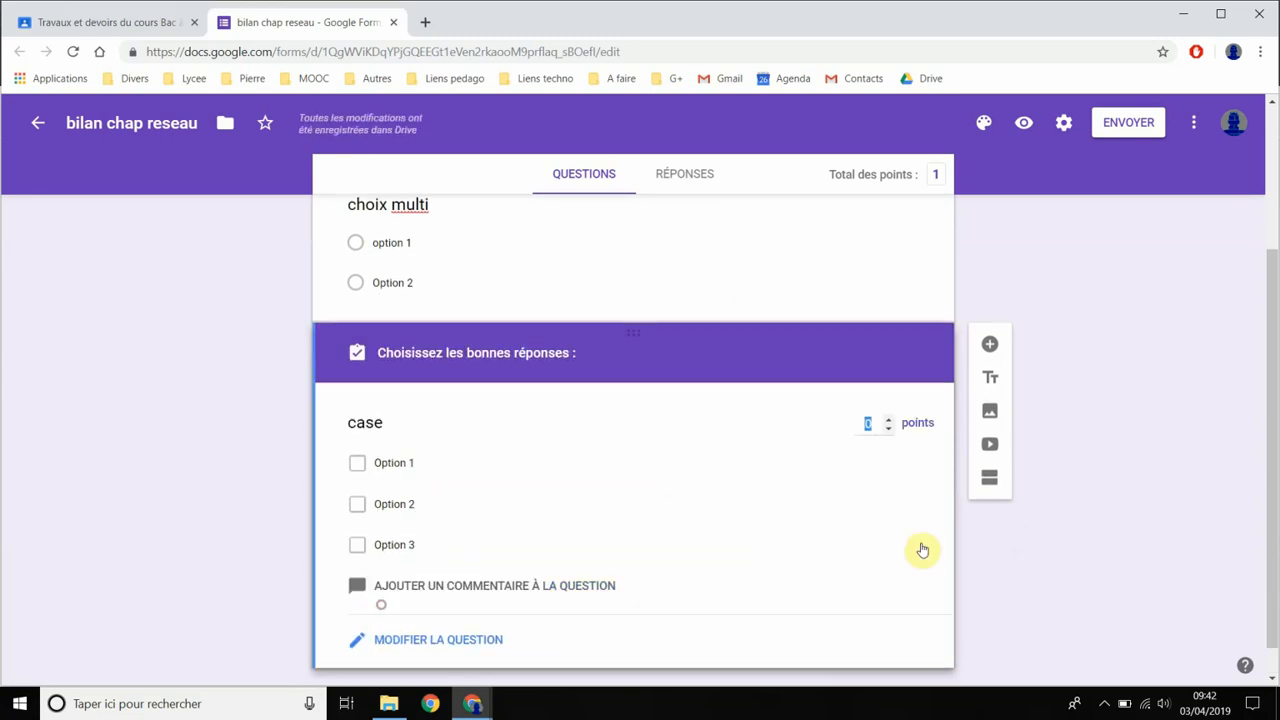
click(888, 424)
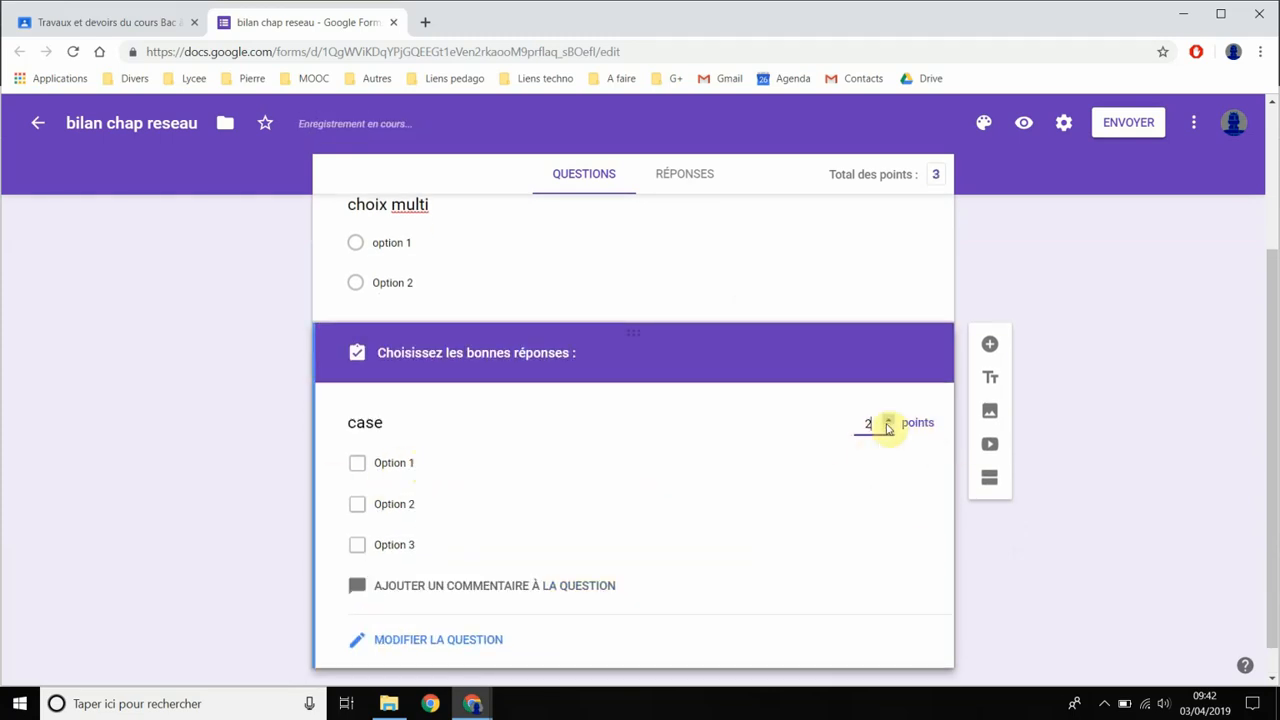
click(386, 463)
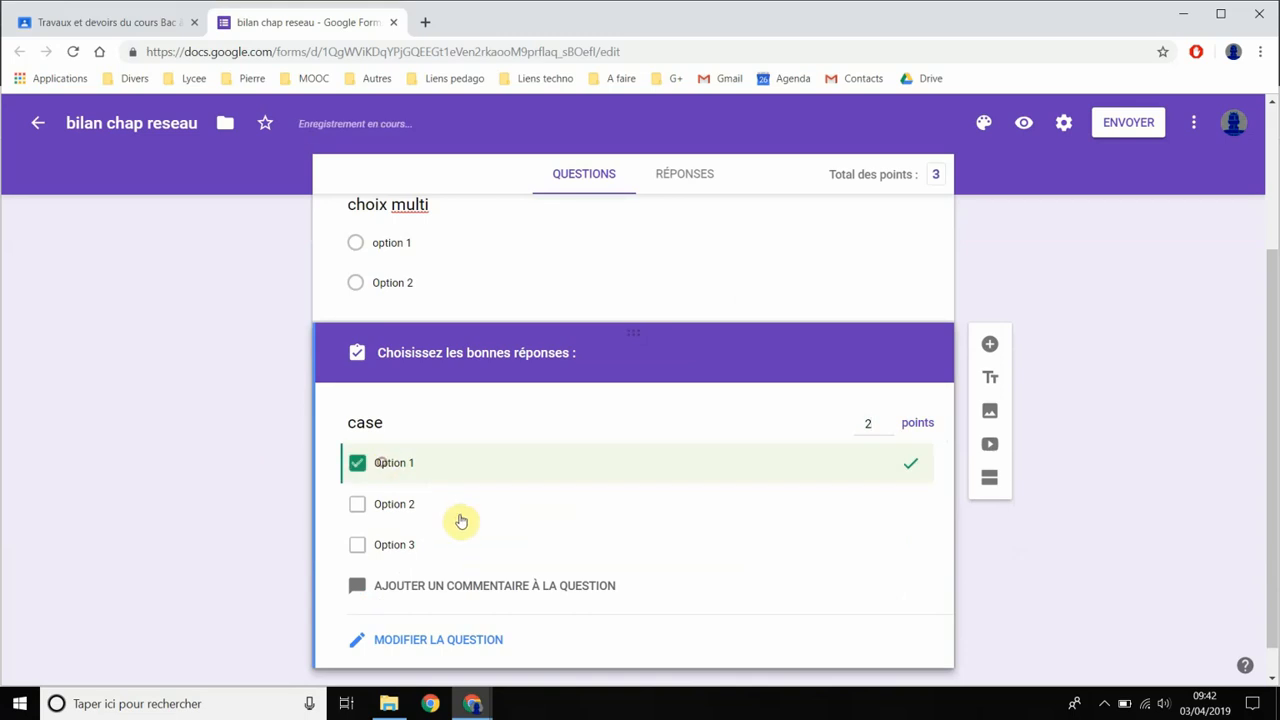
click(407, 546)
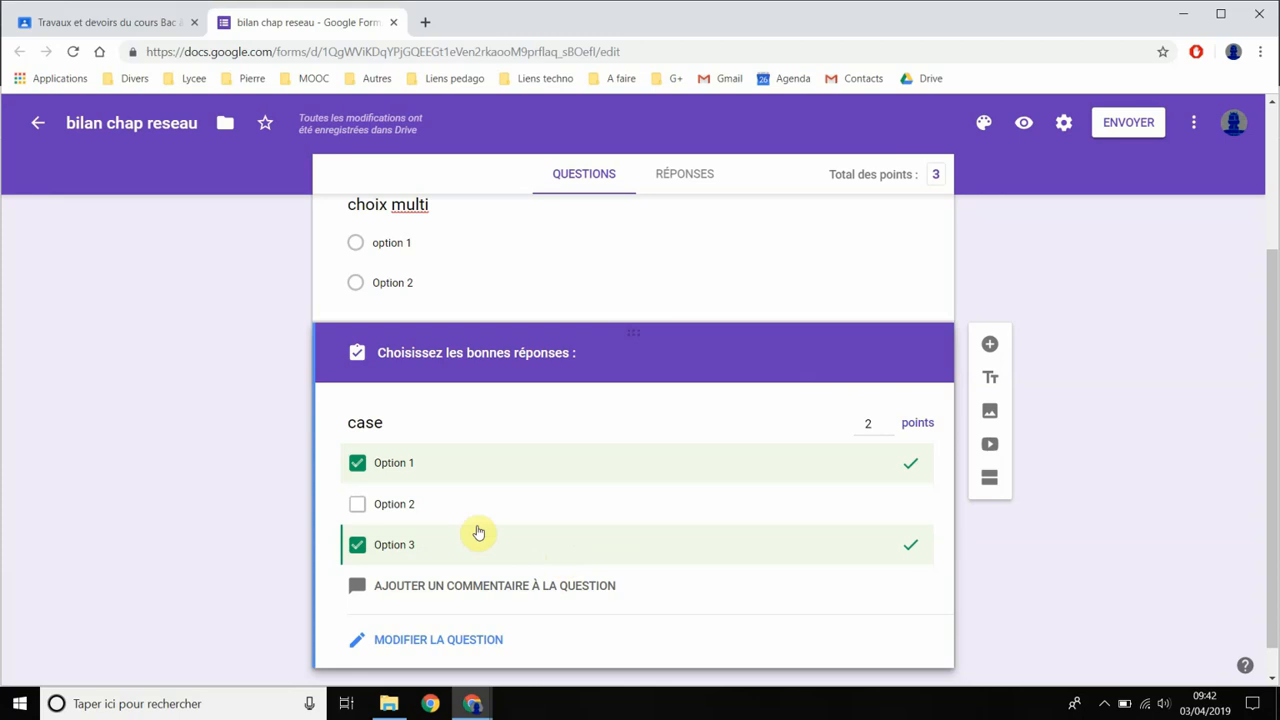
click(465, 639)
Step: Check the form's responses page, and return to its questions
scroll(886, 523, up, 2)
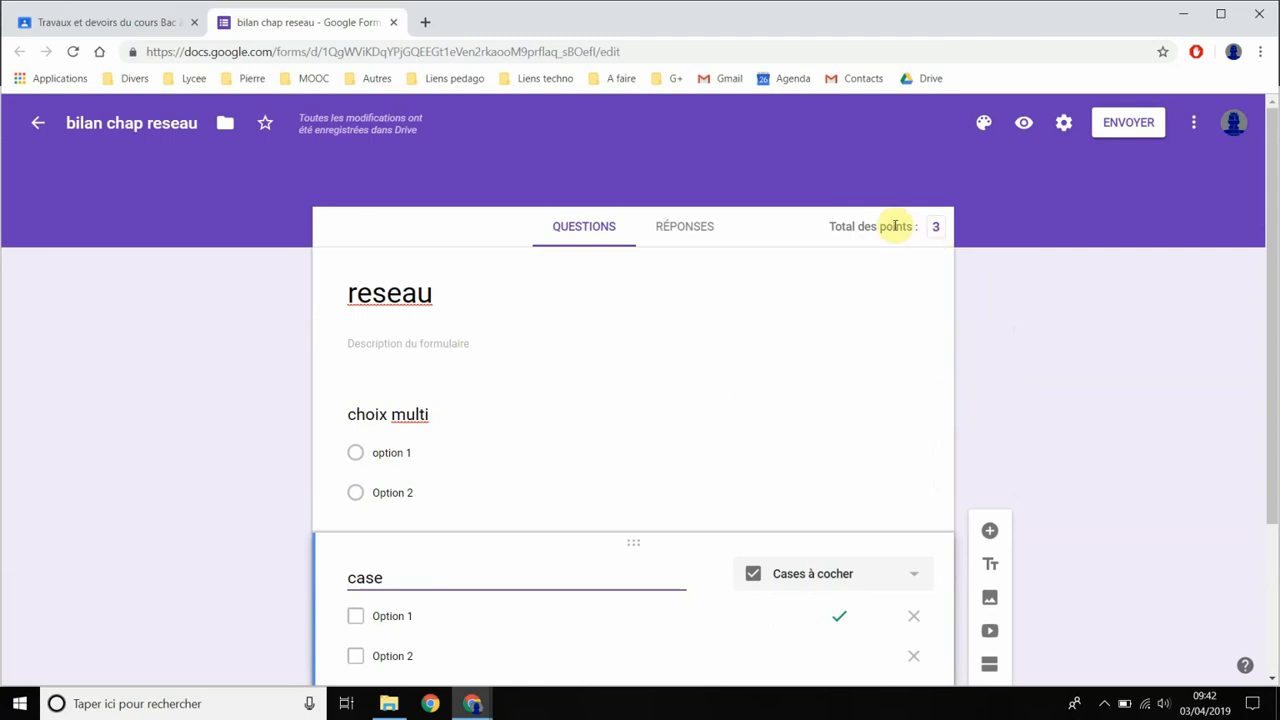
click(682, 232)
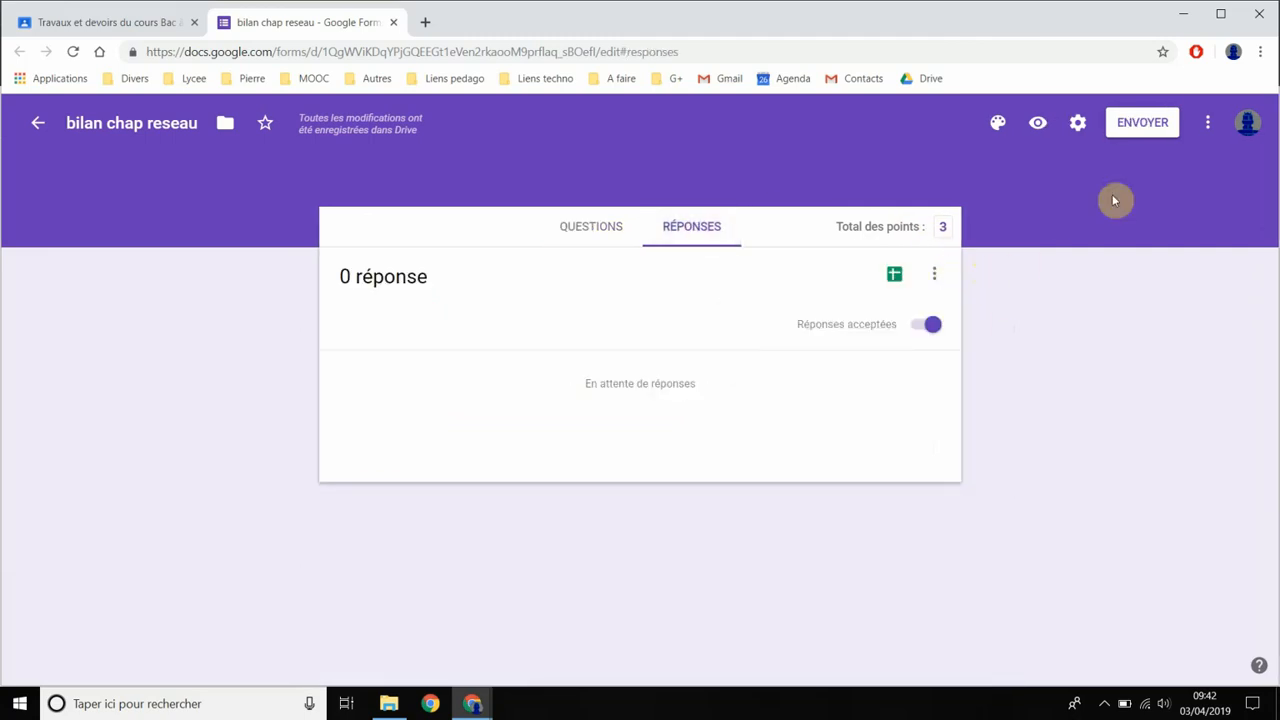
click(593, 228)
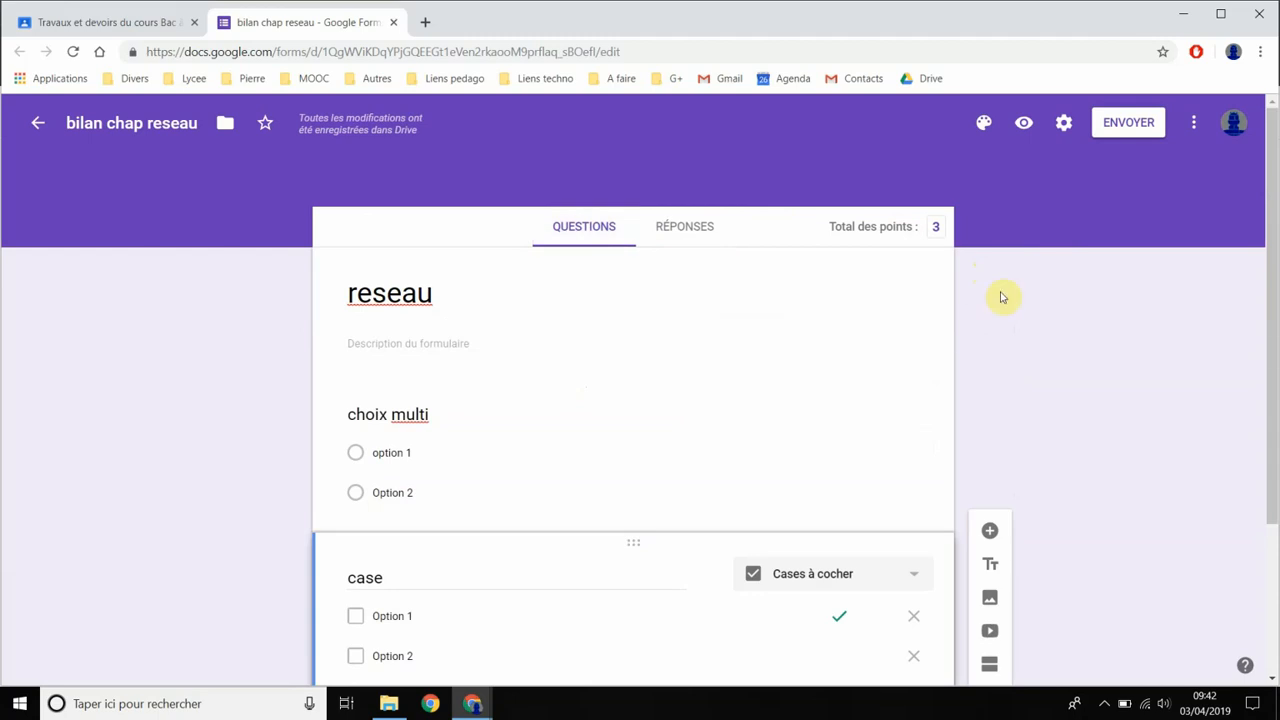
Step: In the form's settings, enable e-mail address collection and the display of the progress bar
click(1063, 125)
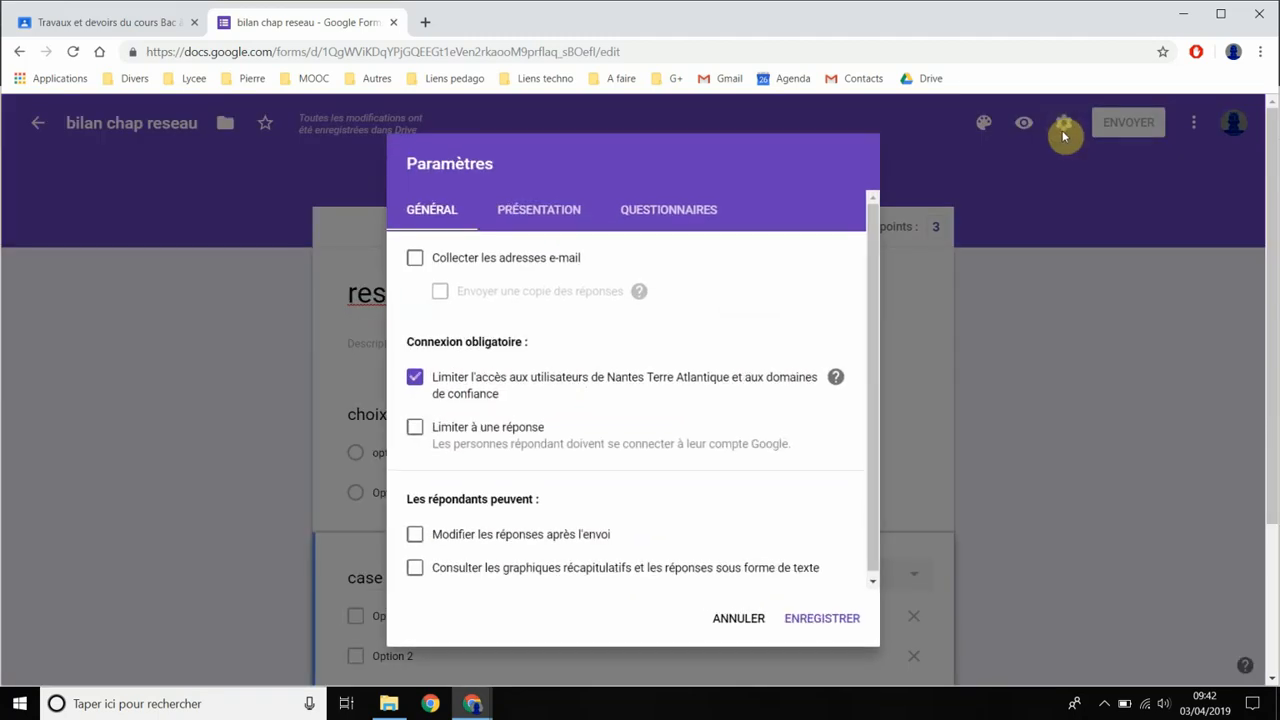
click(415, 260)
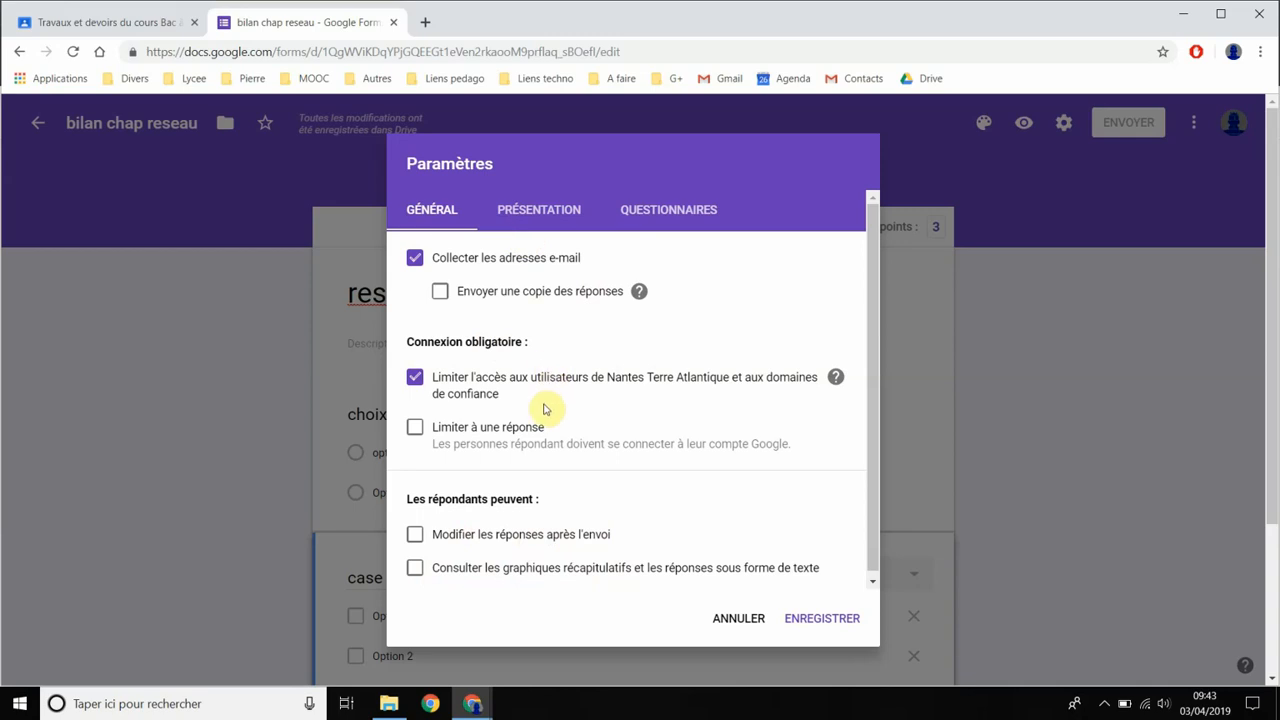
click(546, 216)
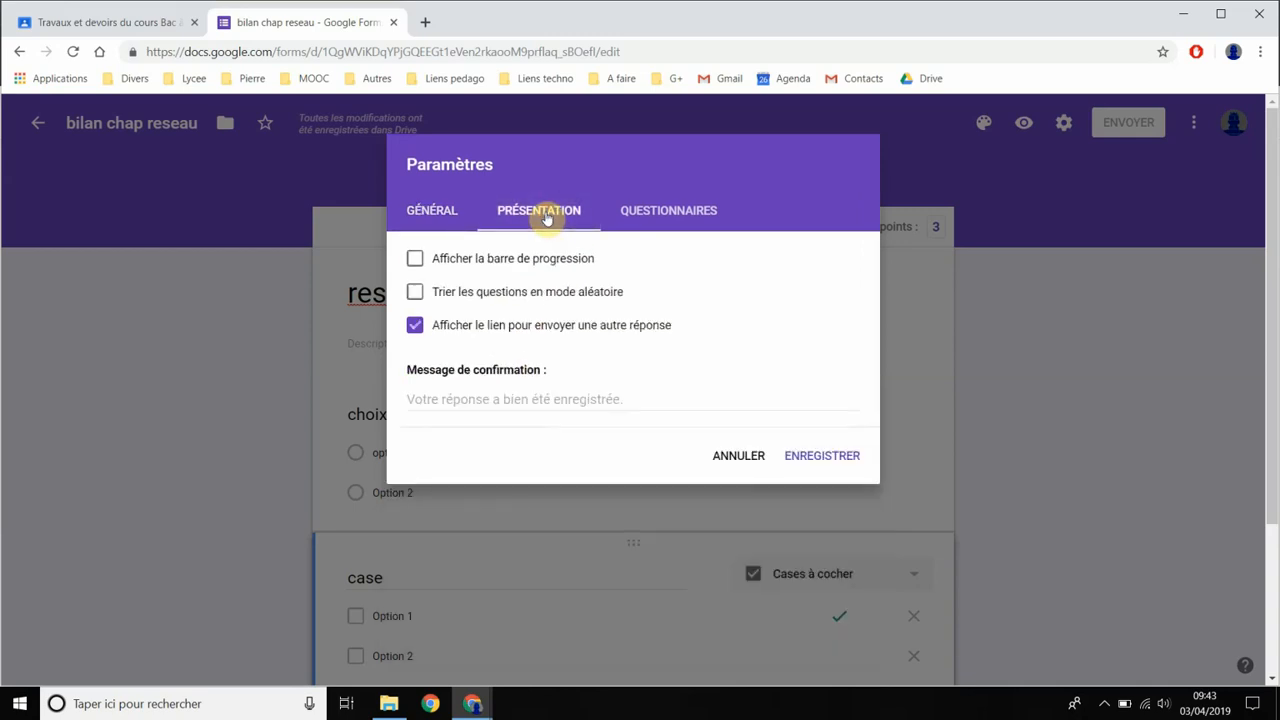
click(482, 256)
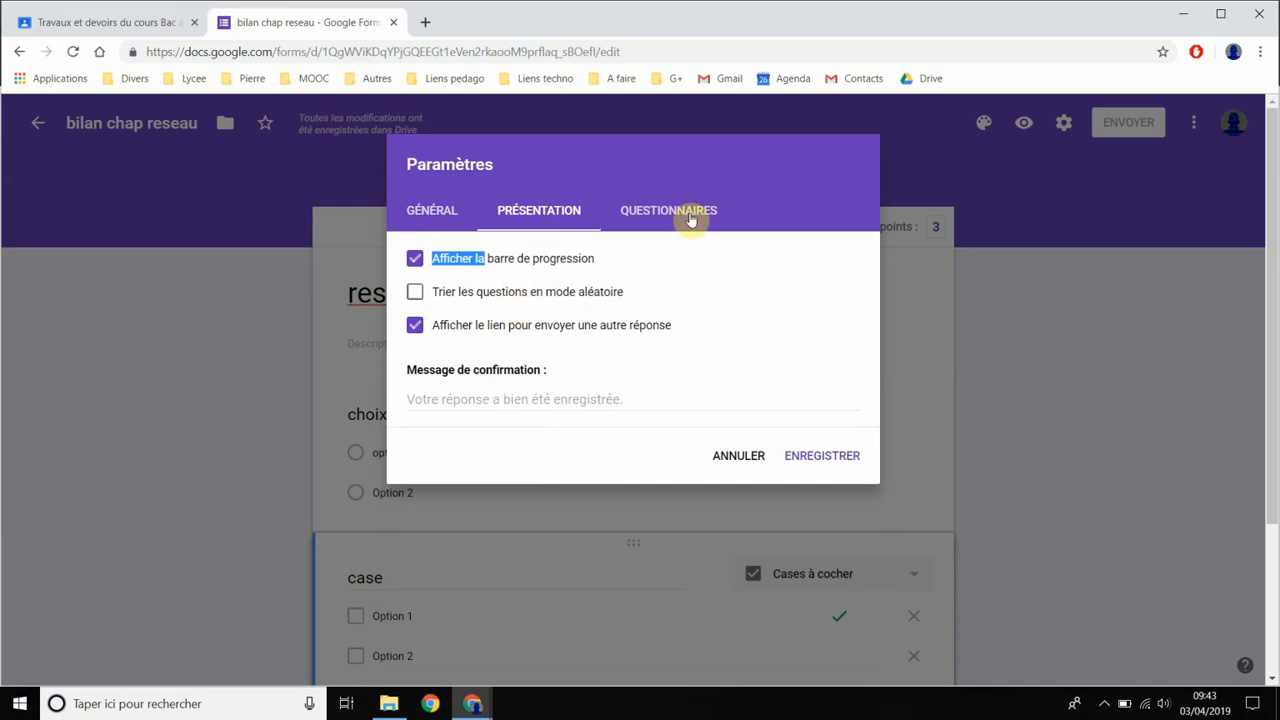
Step: Review the quiz grading options and the general options, and save the form's settings
click(658, 212)
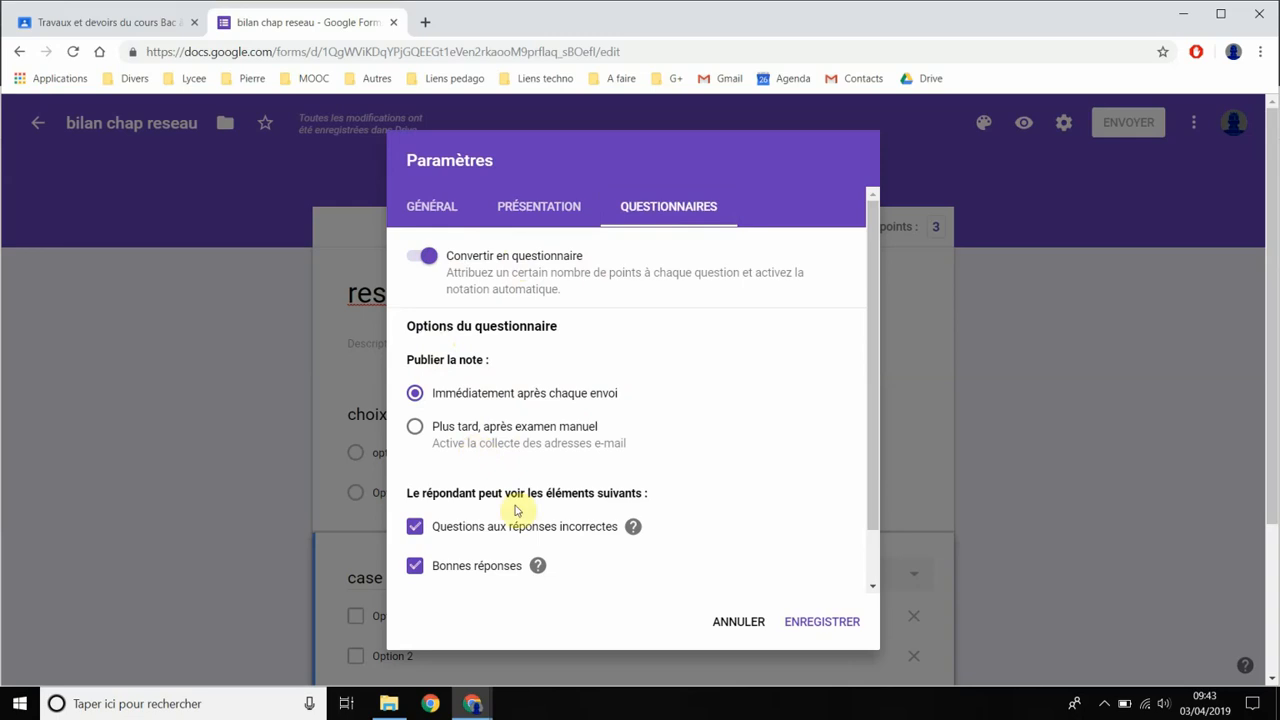
scroll(484, 534, down, 1)
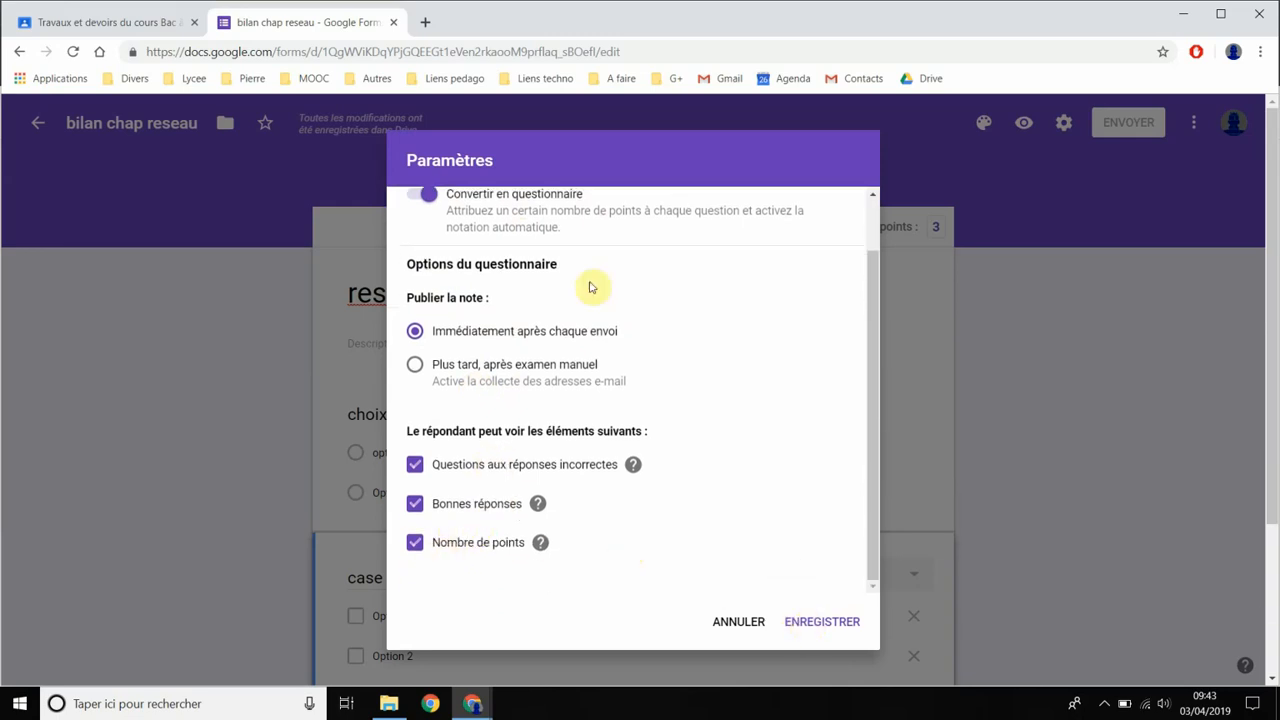
scroll(600, 300, up, 1)
click(447, 213)
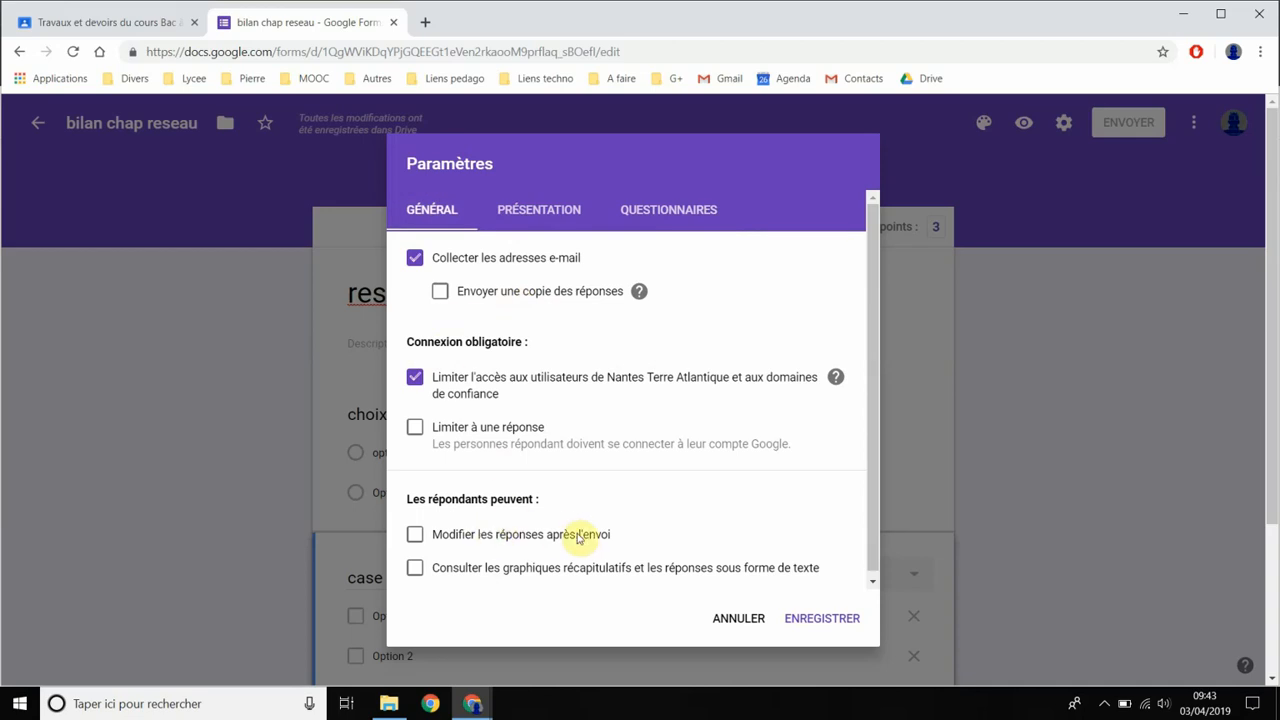
click(808, 620)
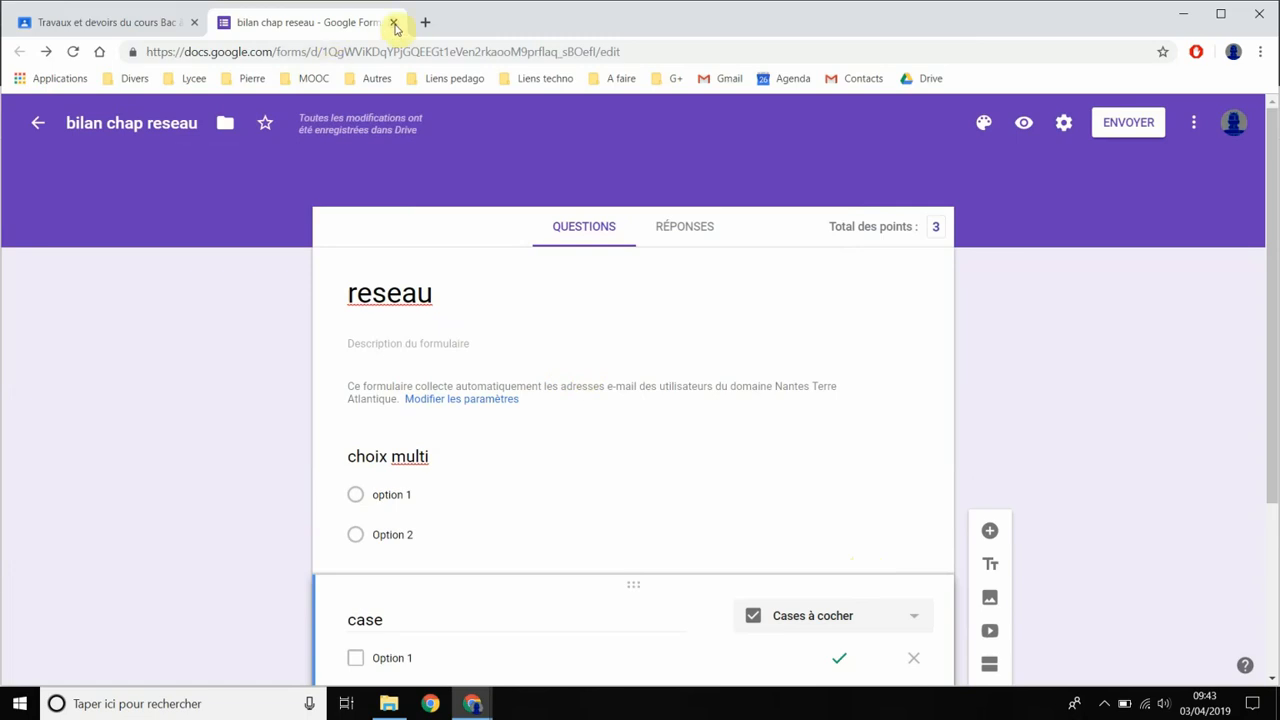
Step: Close the form, publish the "questionnaire g form" assignment and expand it under Theme1
click(394, 27)
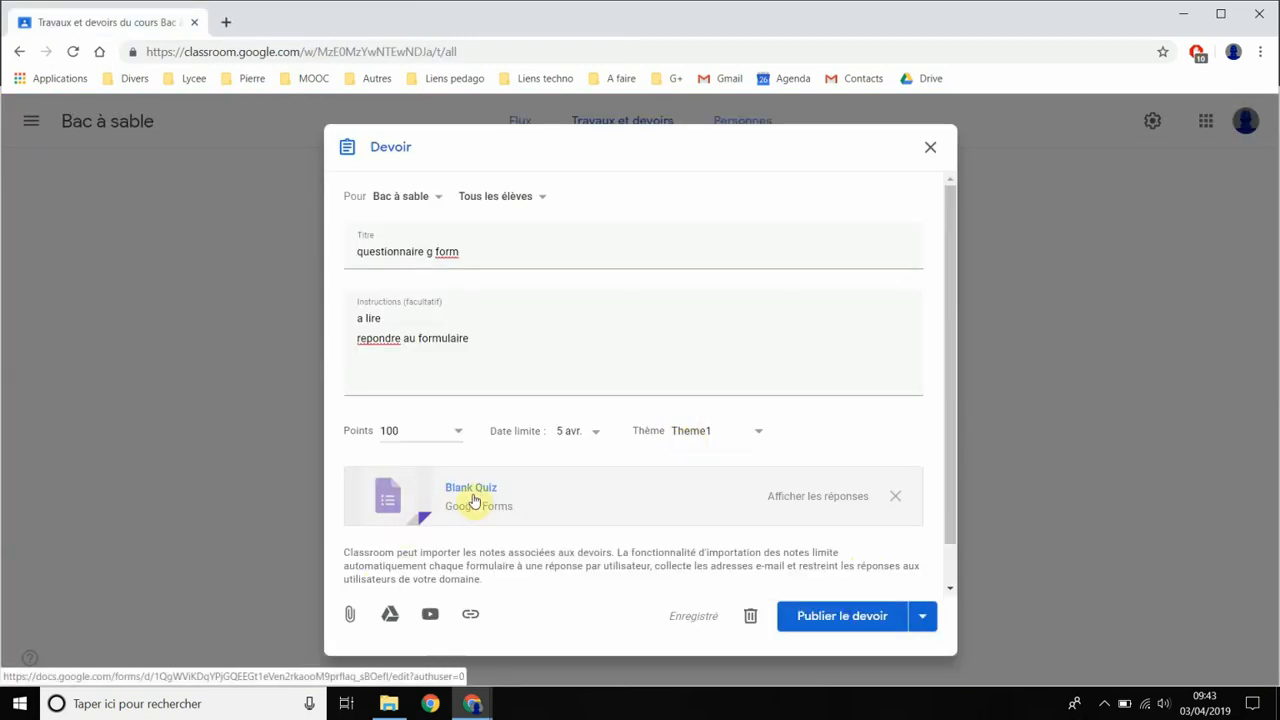
click(848, 622)
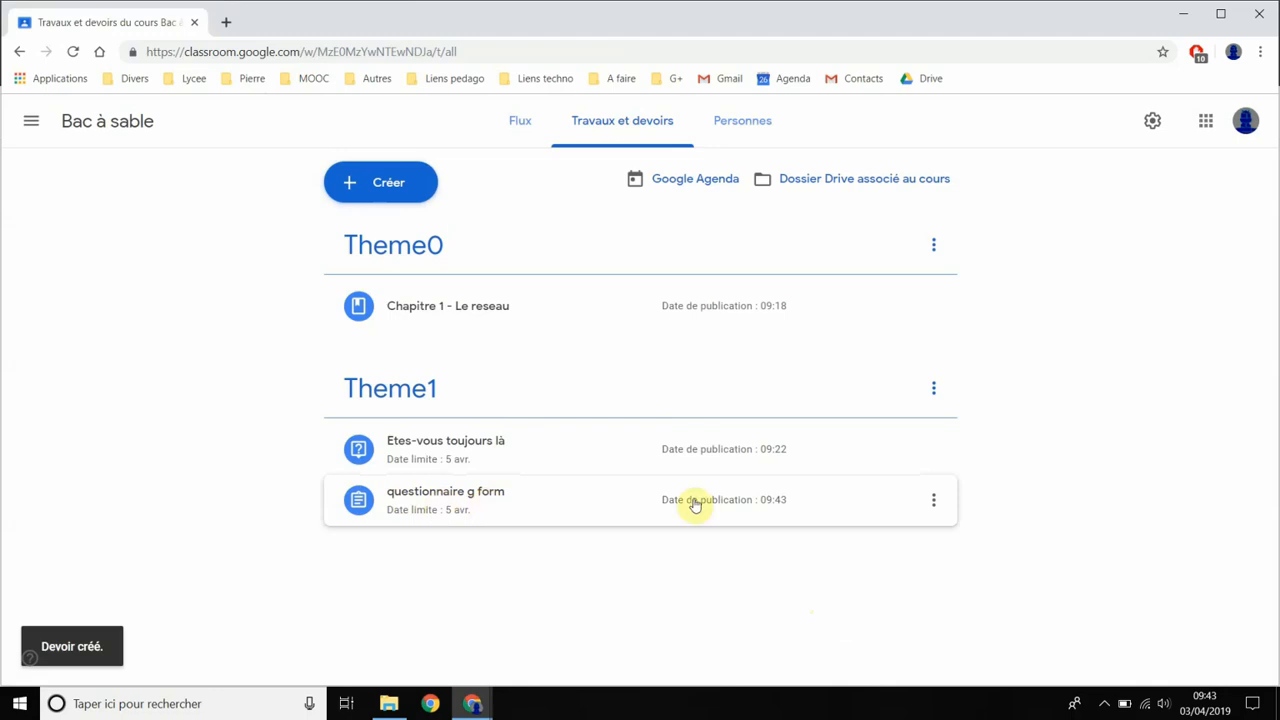
click(426, 496)
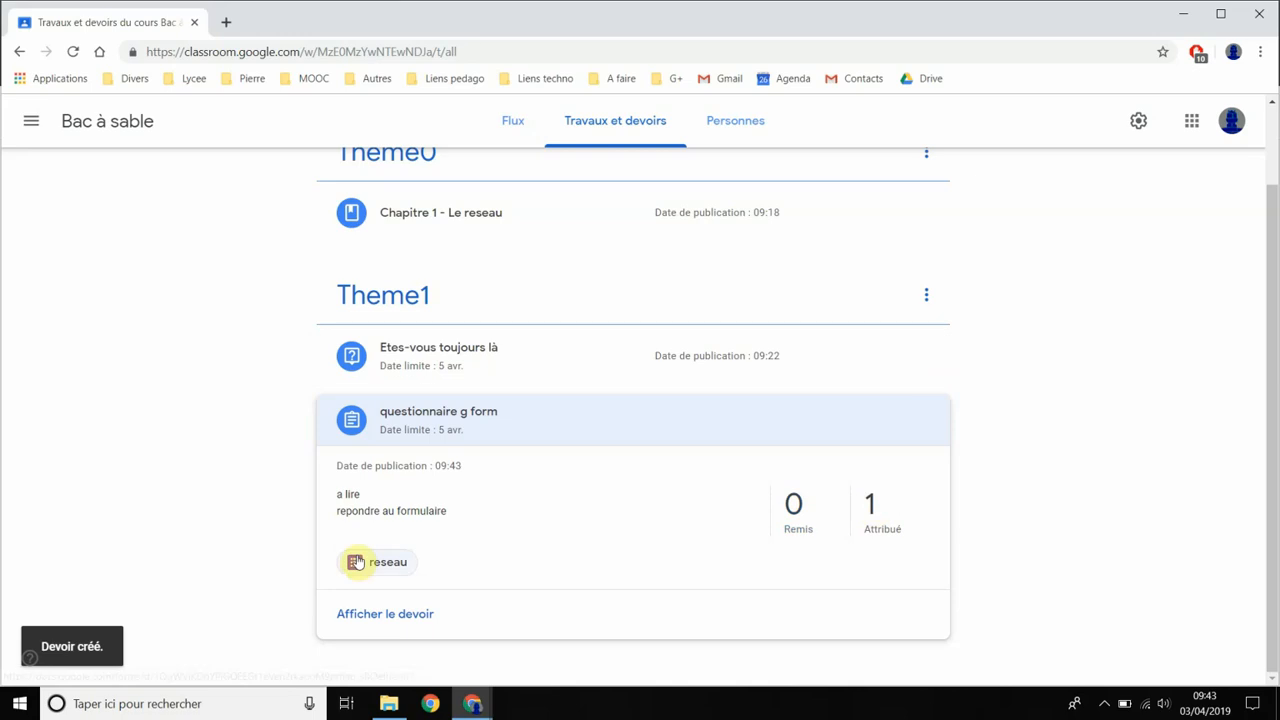
Step: View the responses and questions of the assignment's attached "reseau" form, and close the form
click(412, 564)
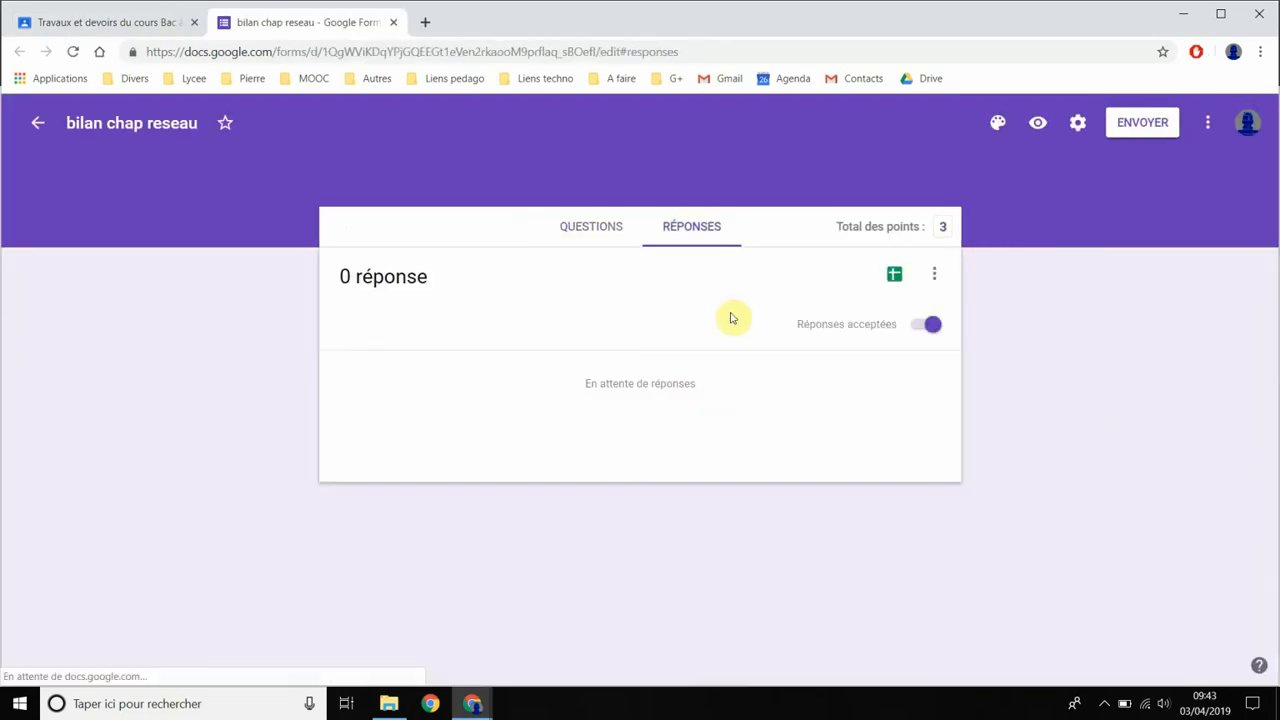
click(585, 228)
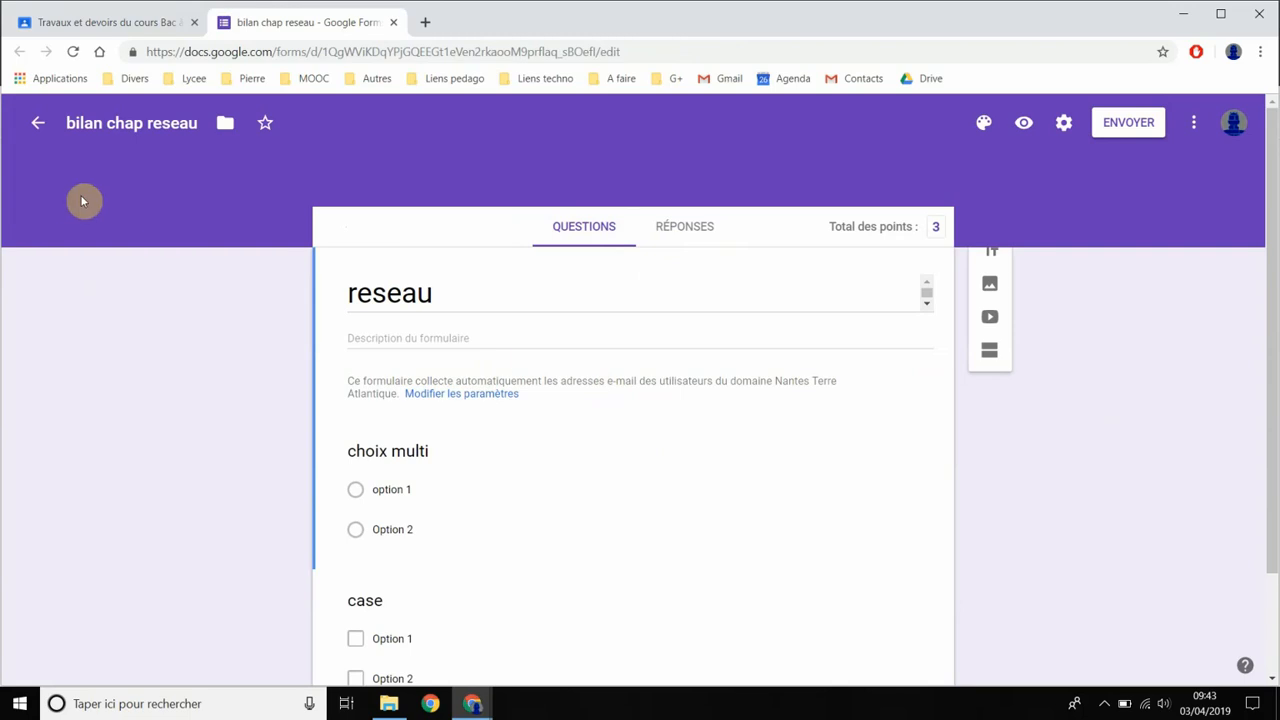
click(391, 23)
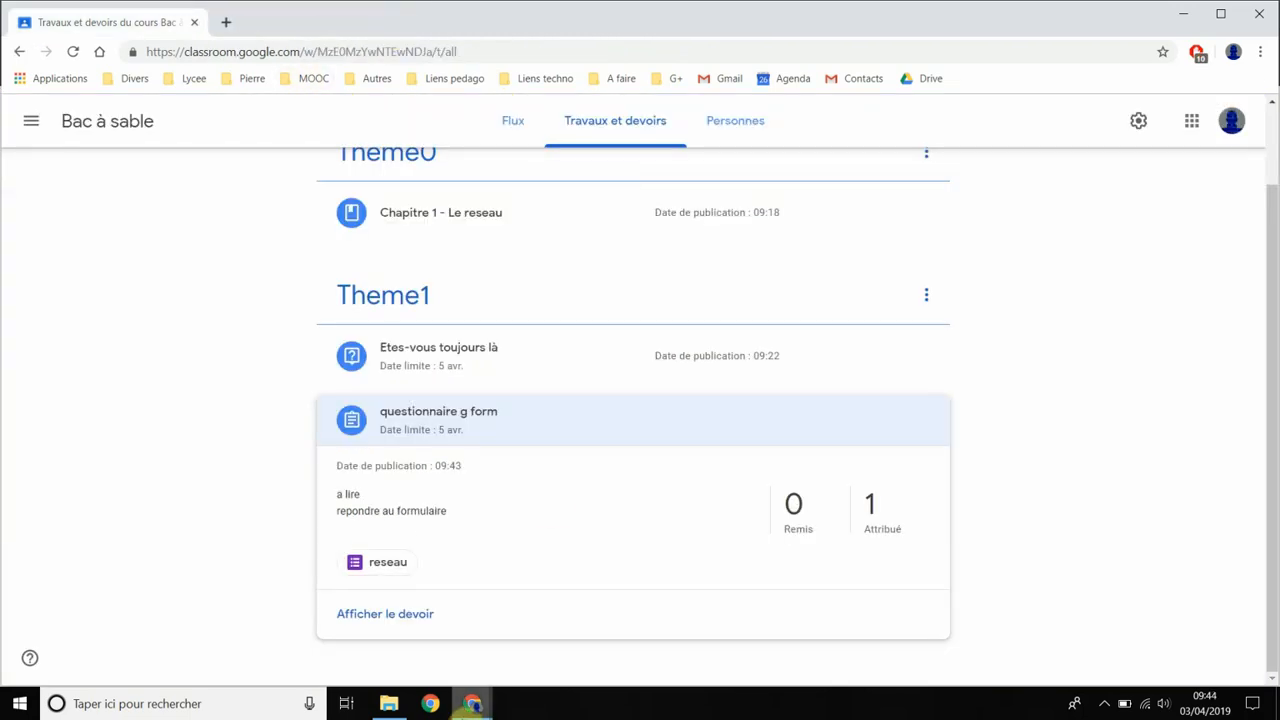
Step: Switch to the student's Classroom window and open the "reseau" form from the "questionnaire g form" assignment
mouse_move(472, 703)
click(537, 665)
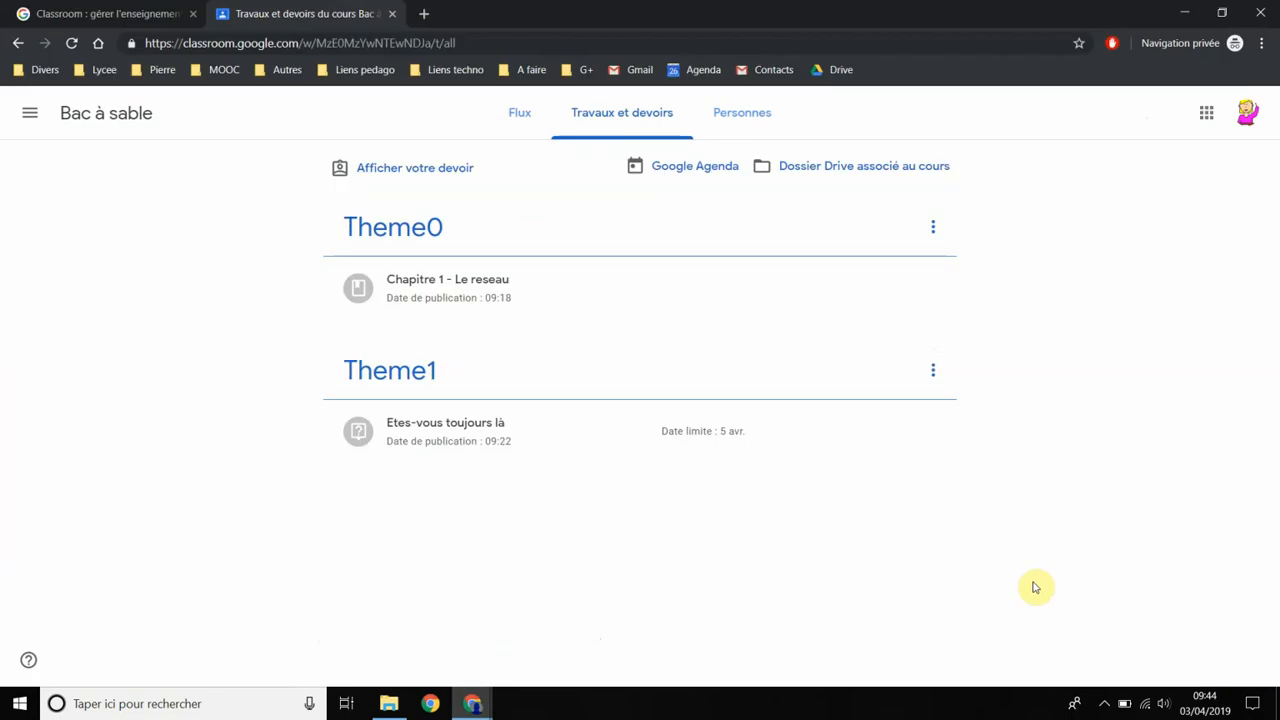
click(435, 653)
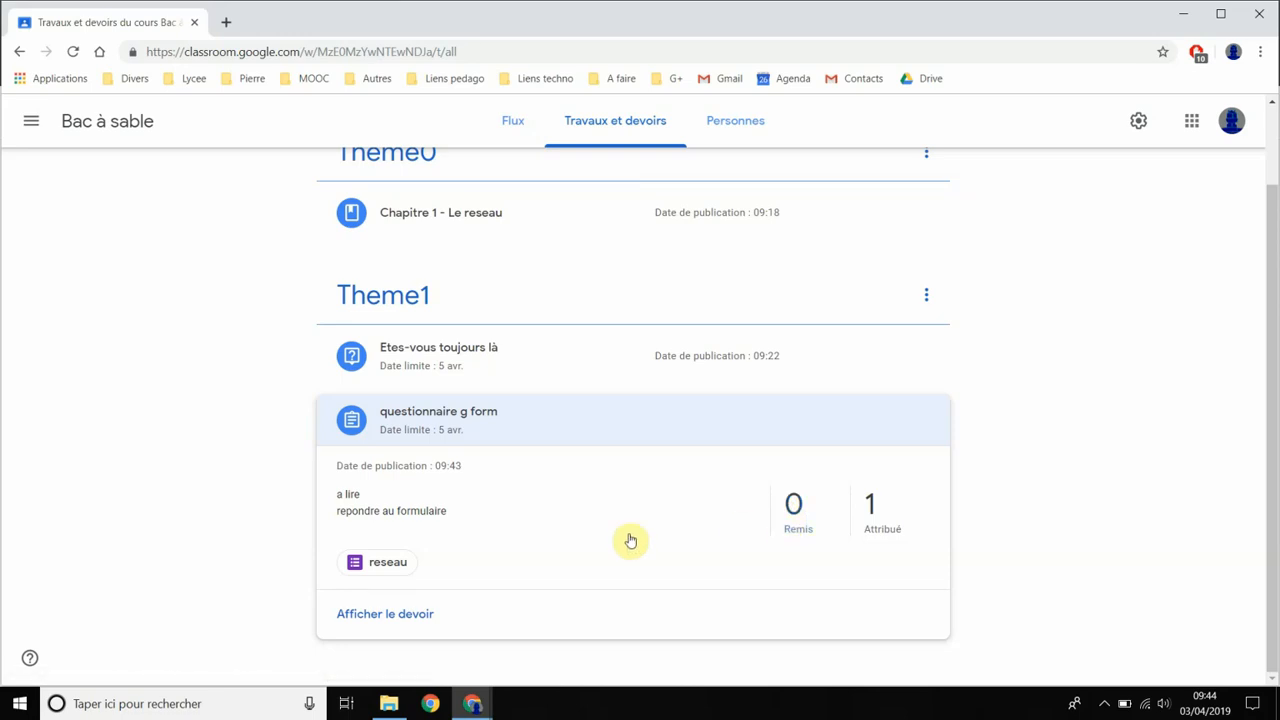
mouse_move(472, 703)
click(588, 641)
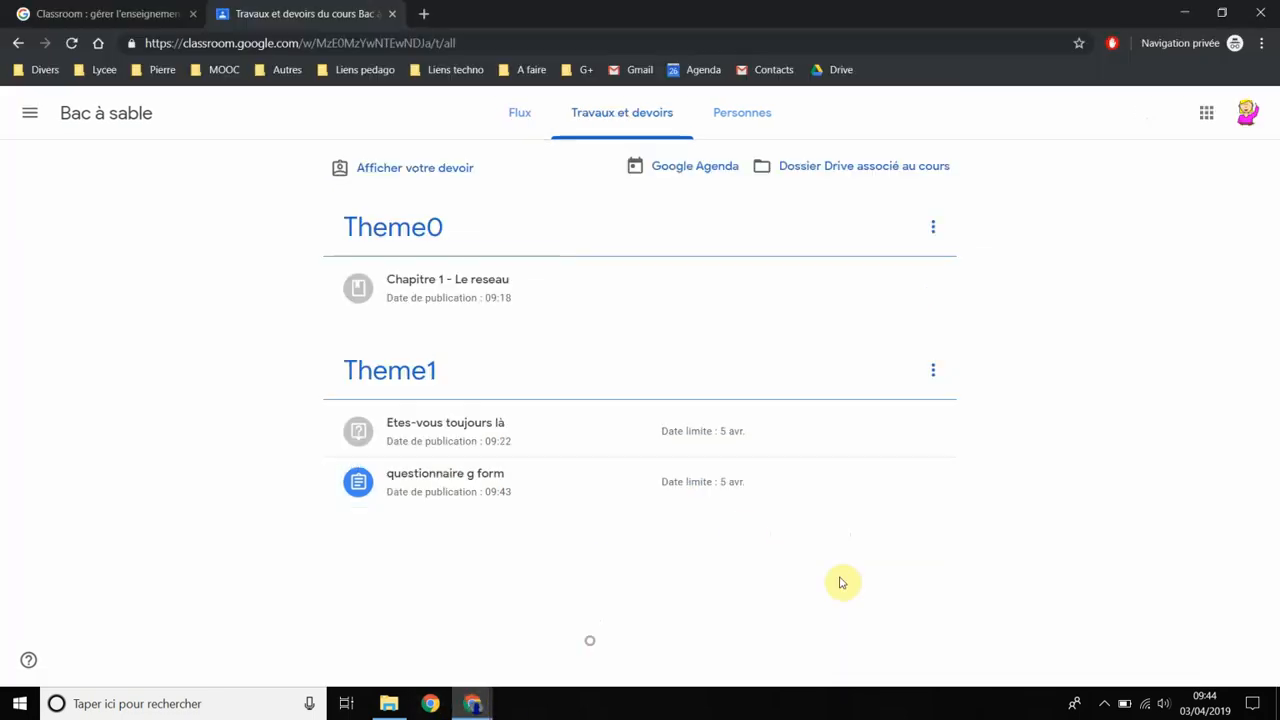
click(448, 480)
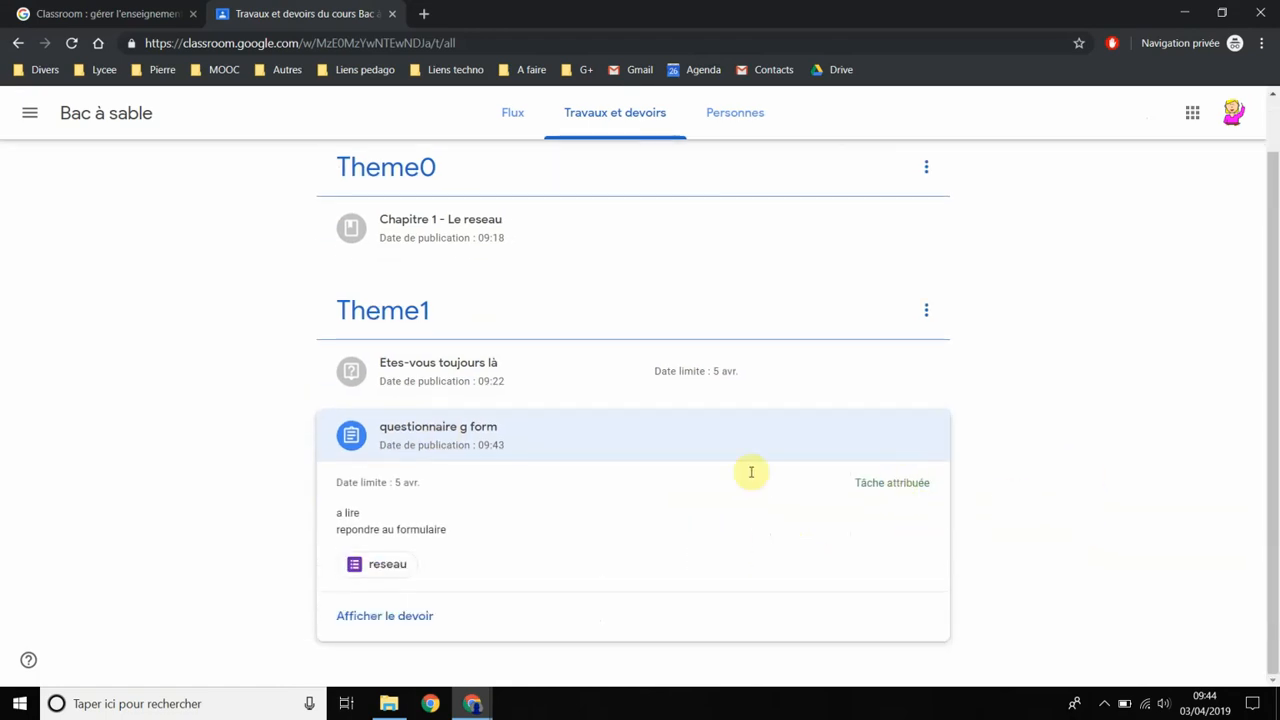
click(373, 567)
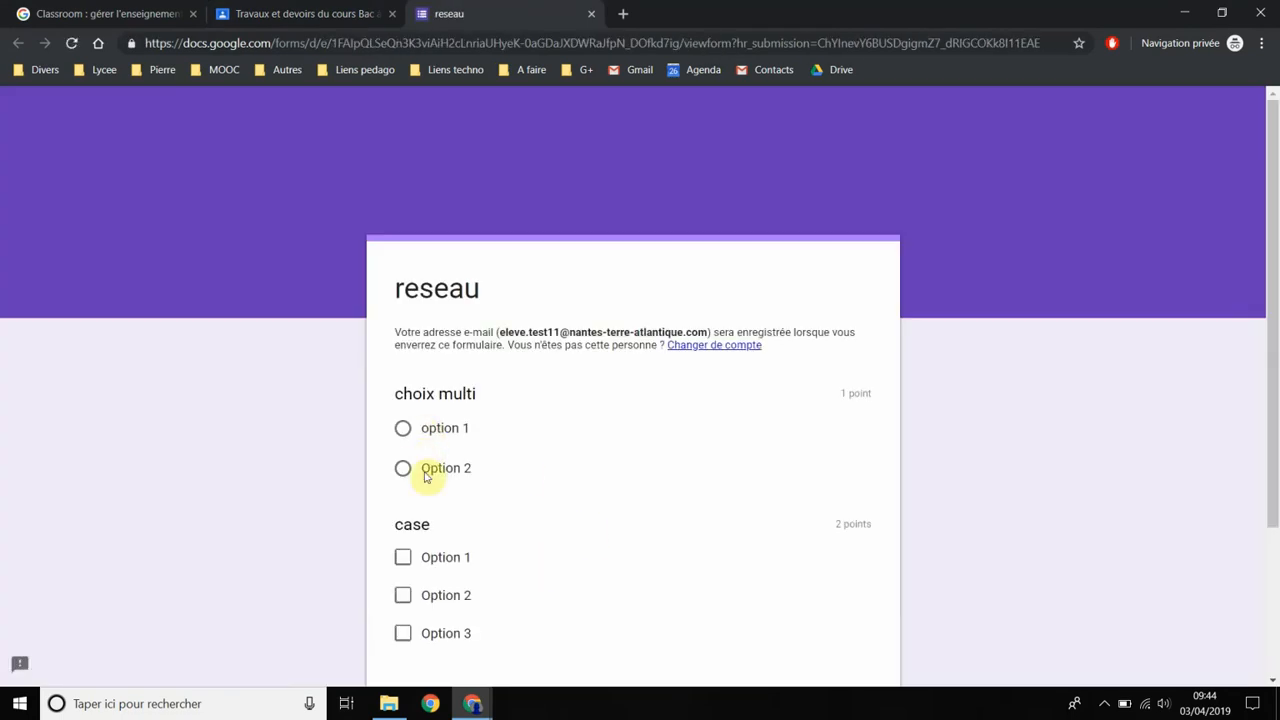
Step: Answer "choix multi" with option 1 and "case" with Option 2 and Option 3, and submit the form
click(429, 431)
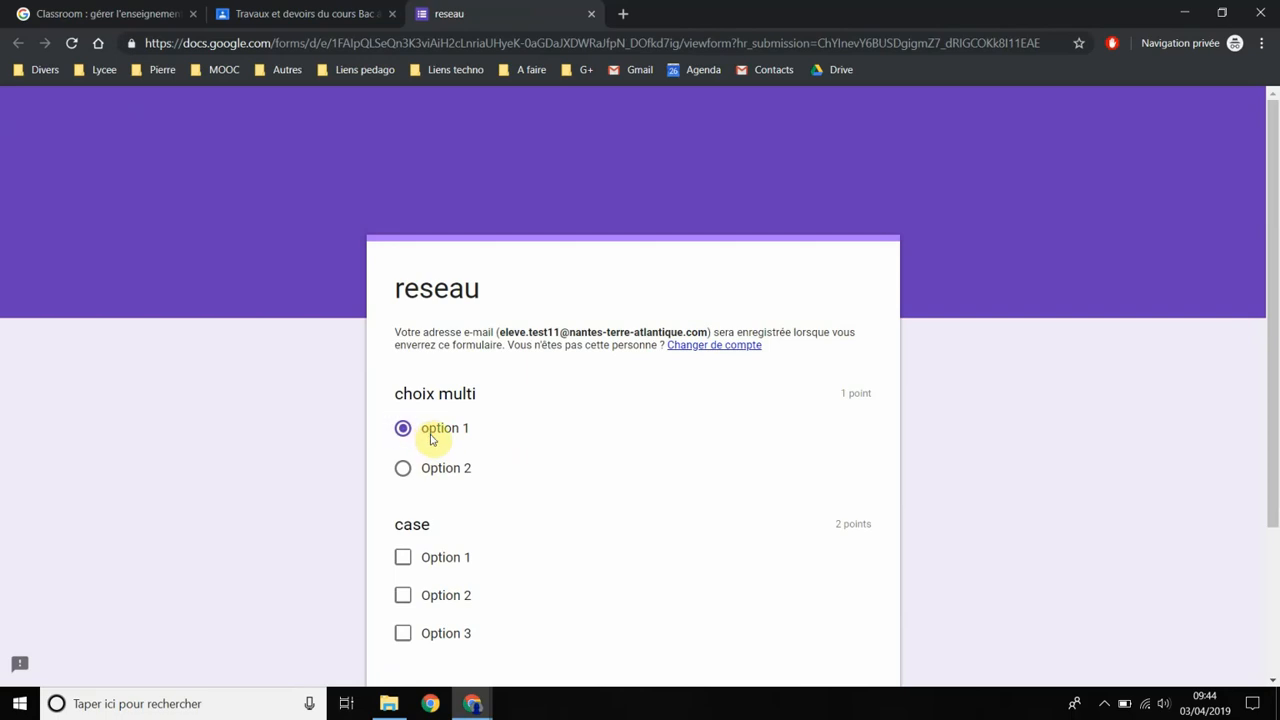
click(444, 633)
scroll(585, 600, down, 3)
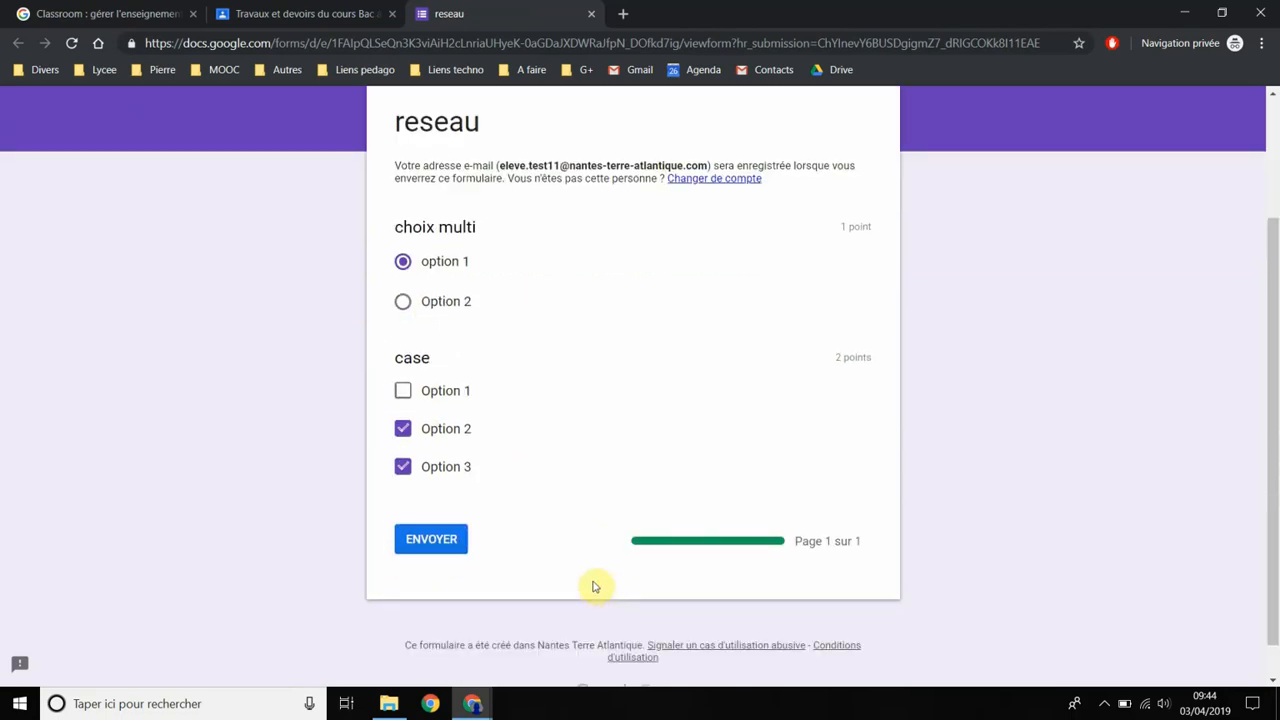
click(430, 541)
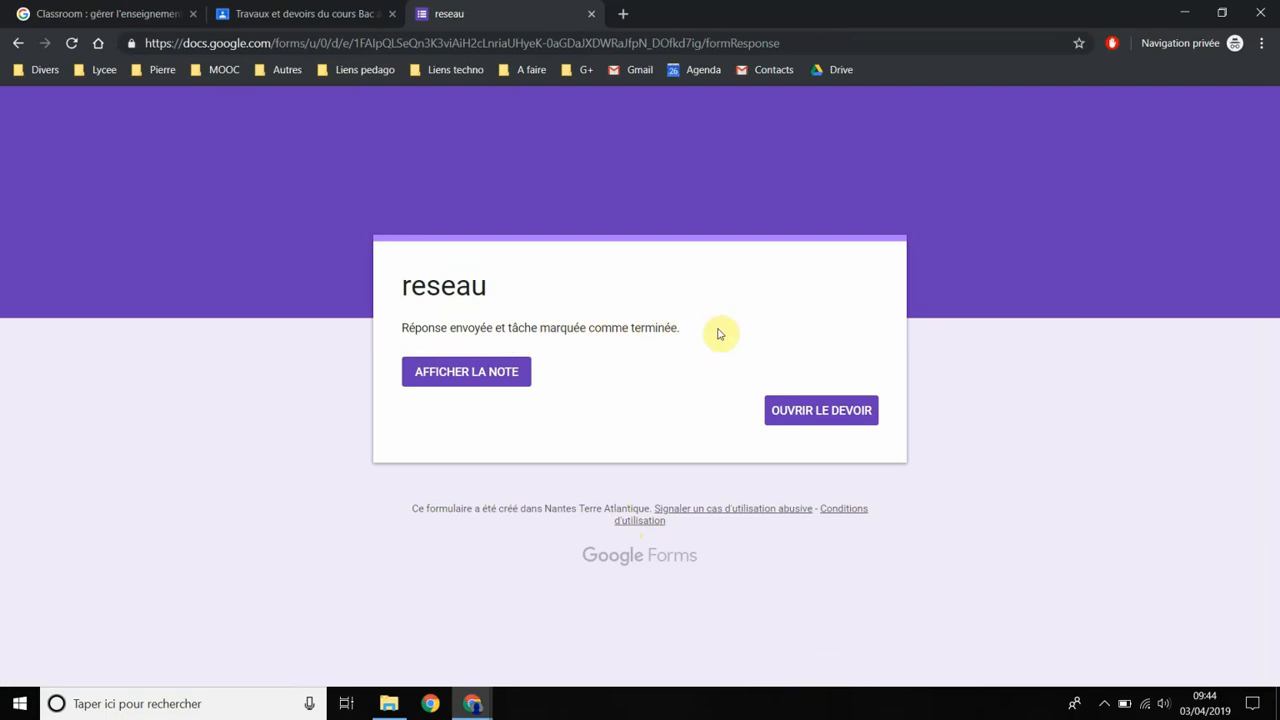
Step: View the student's score and corrected answers, and close both form pages
click(466, 380)
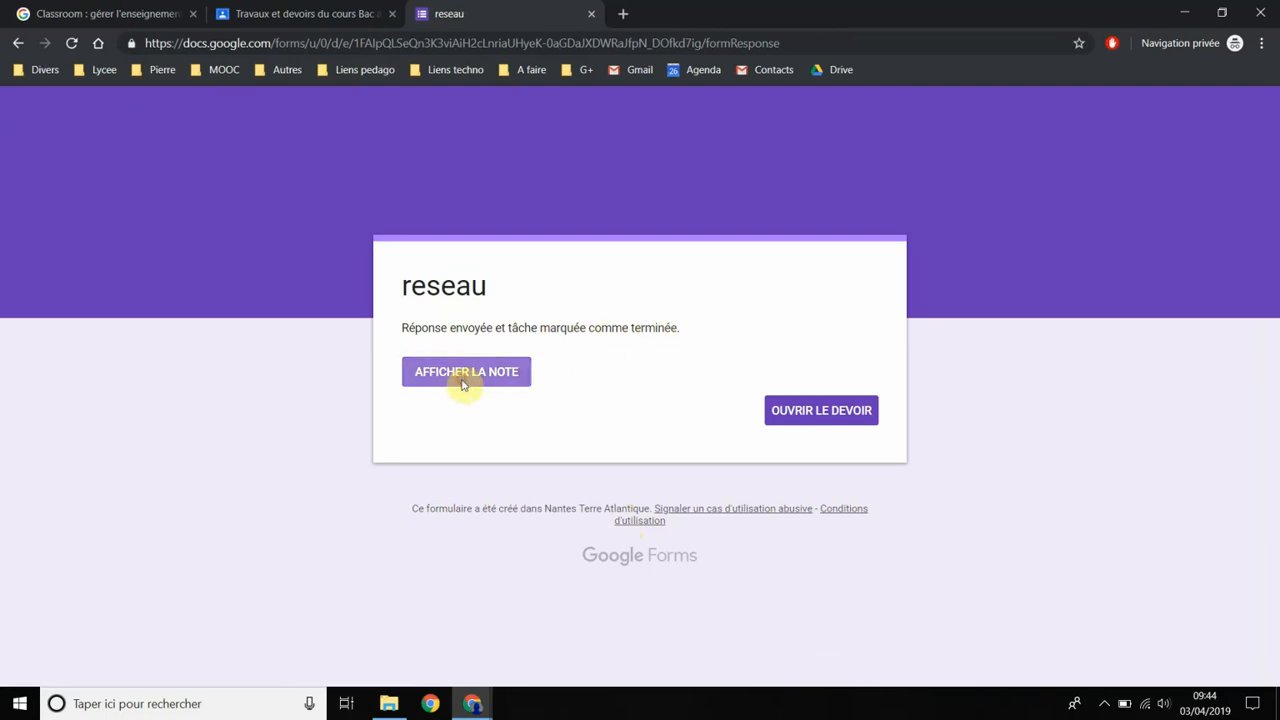
scroll(611, 400, down, 3)
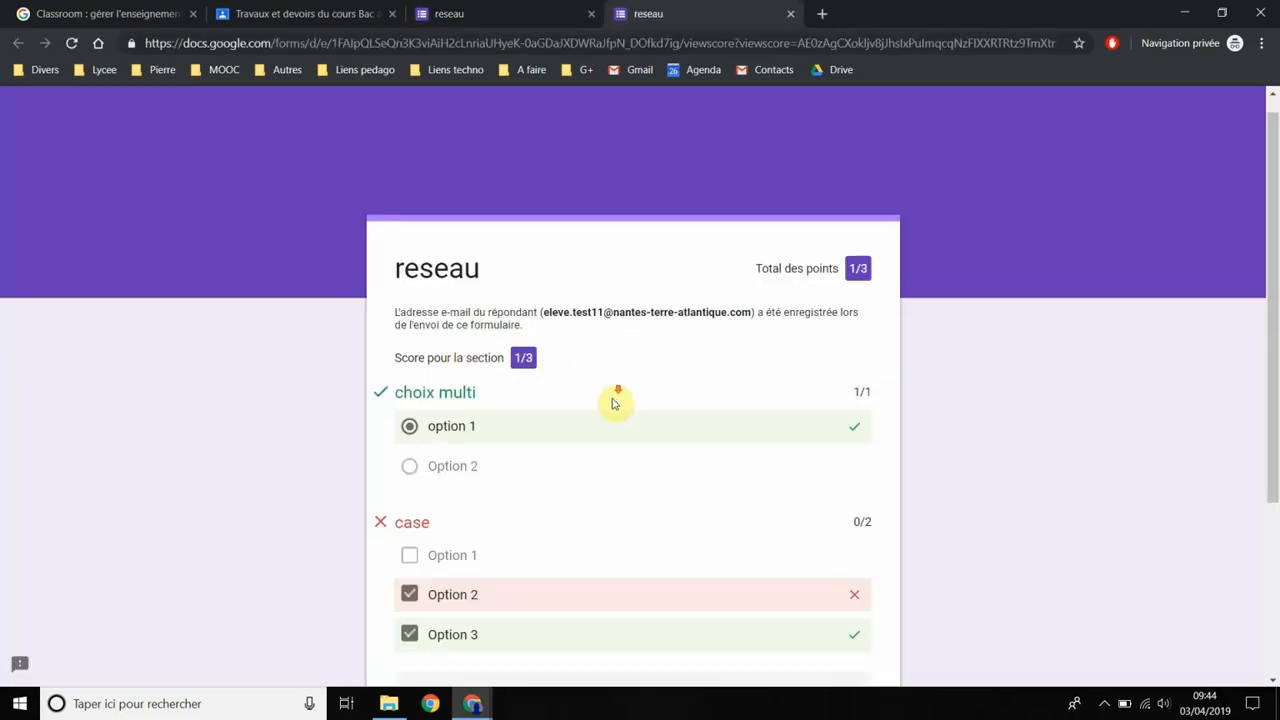
scroll(613, 408, up, 3)
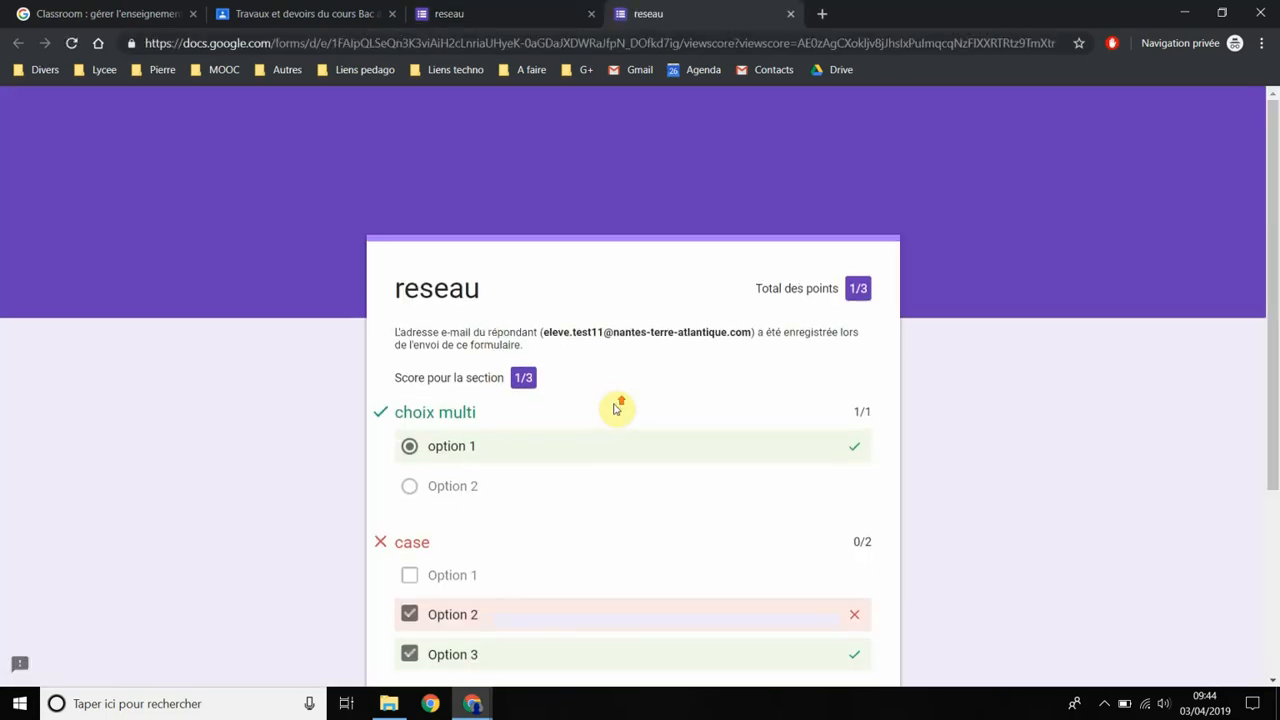
click(790, 14)
click(591, 15)
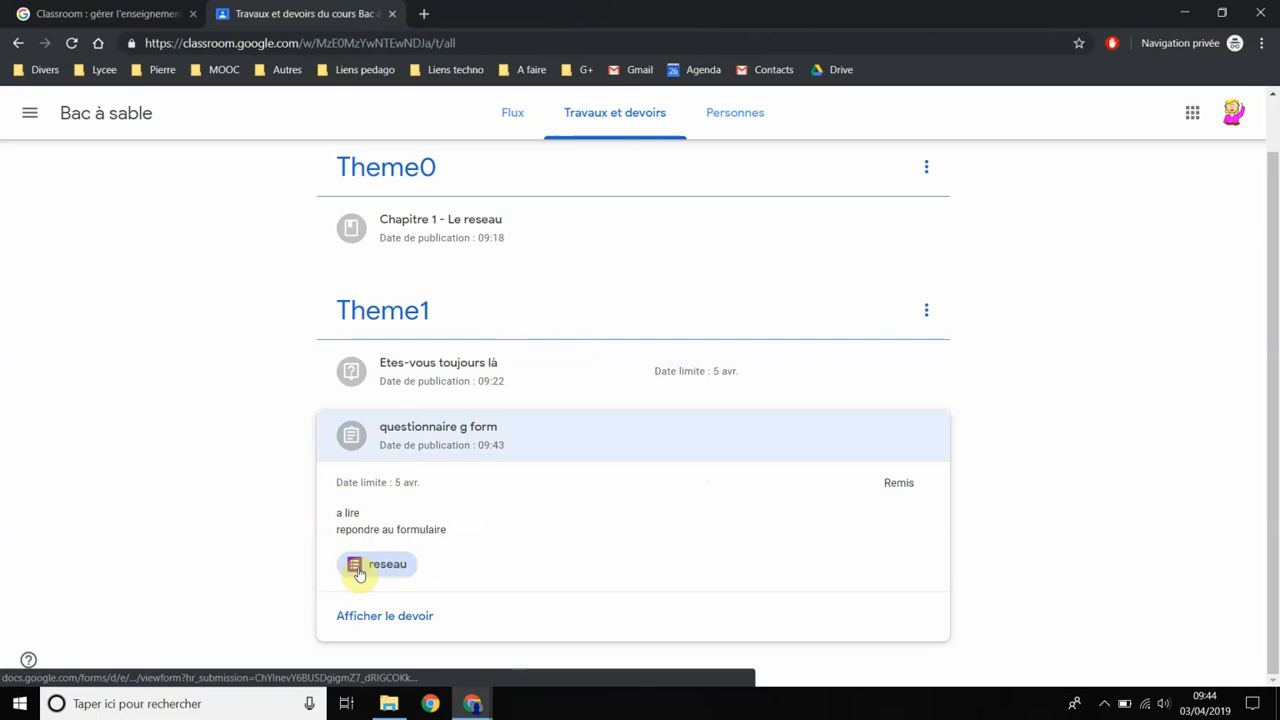
Step: View the student's assignment details, and switch back to the teacher's Classroom window to check the submission status
click(415, 622)
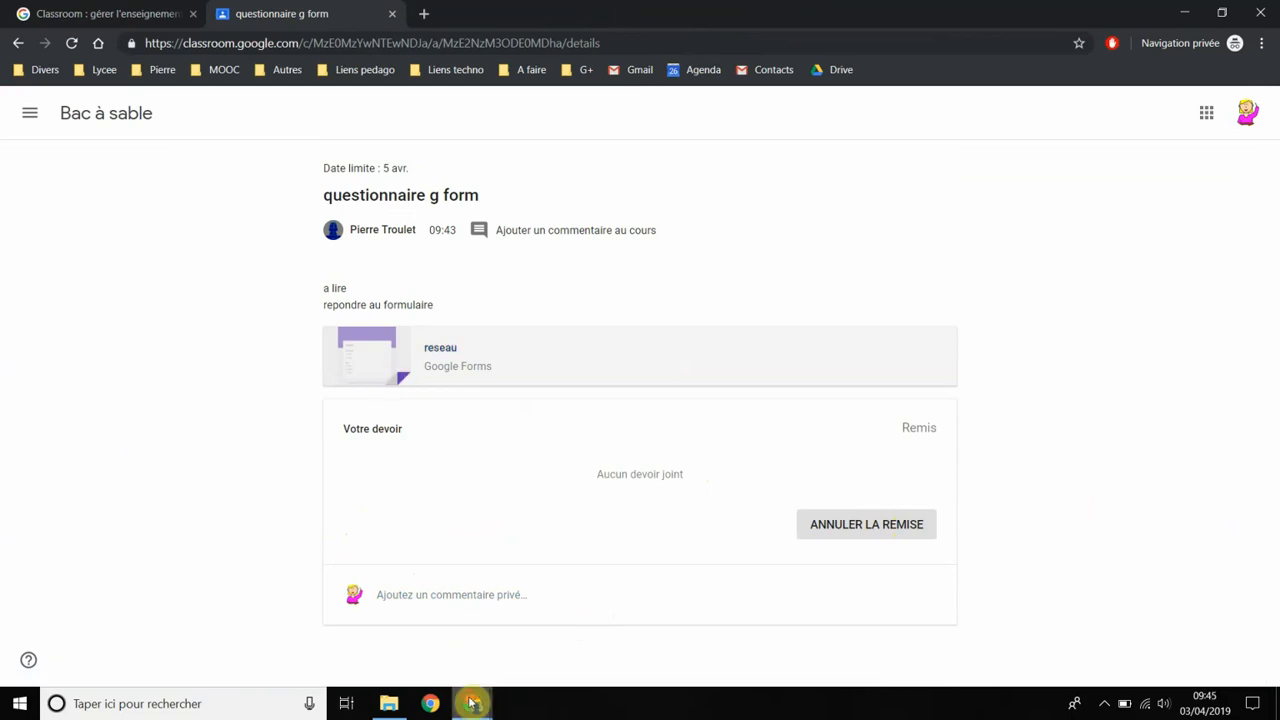
mouse_move(471, 700)
click(429, 663)
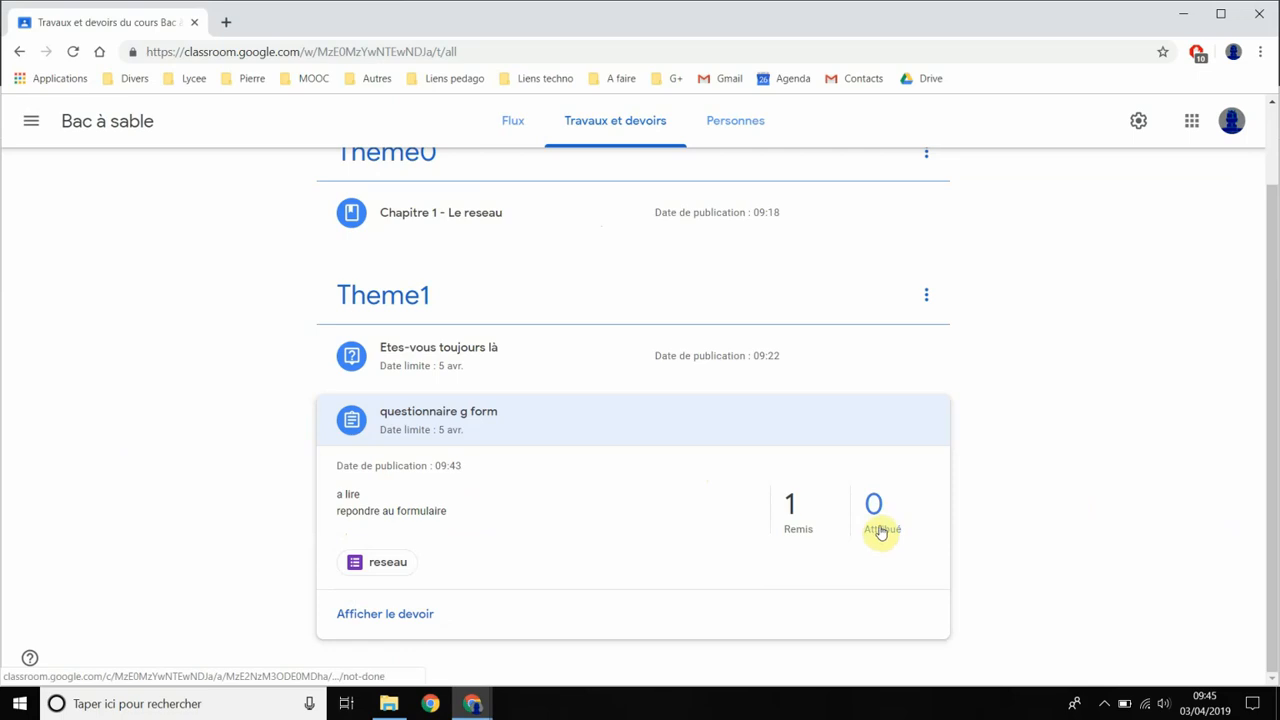
Step: Open the submitted work for "questionnaire g form" and set the assignment's total to 3 points
click(797, 535)
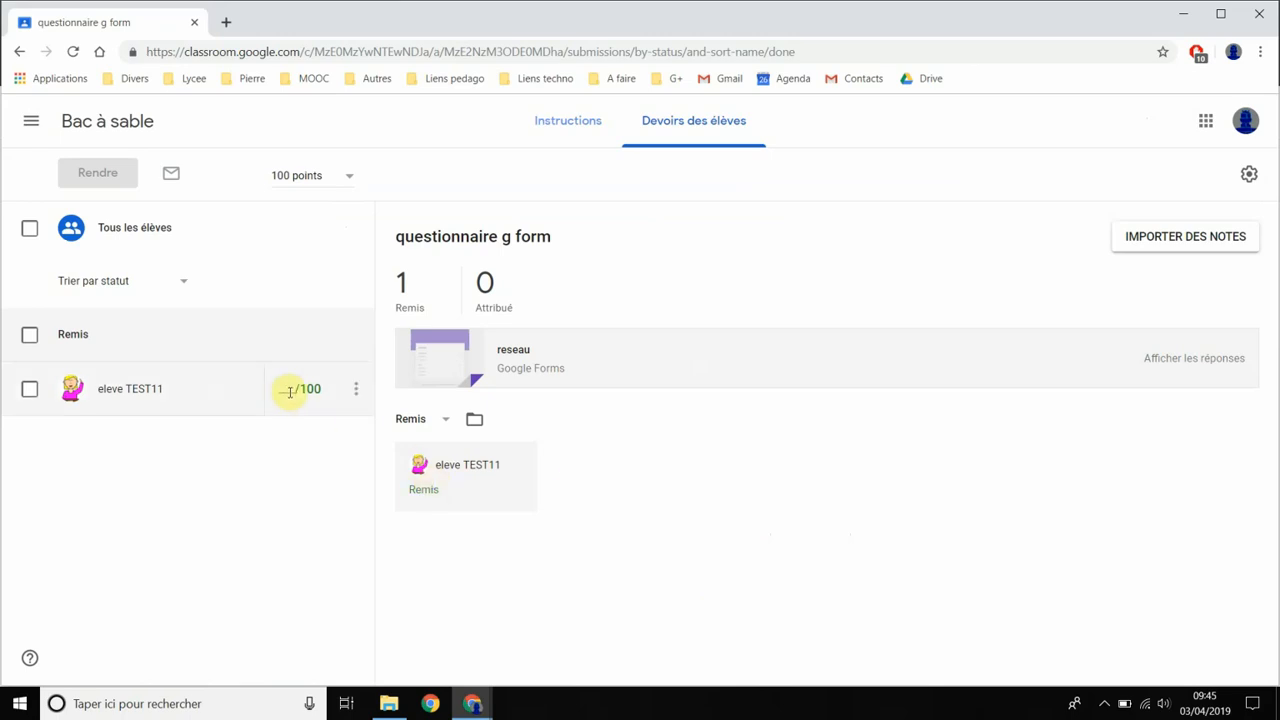
click(349, 176)
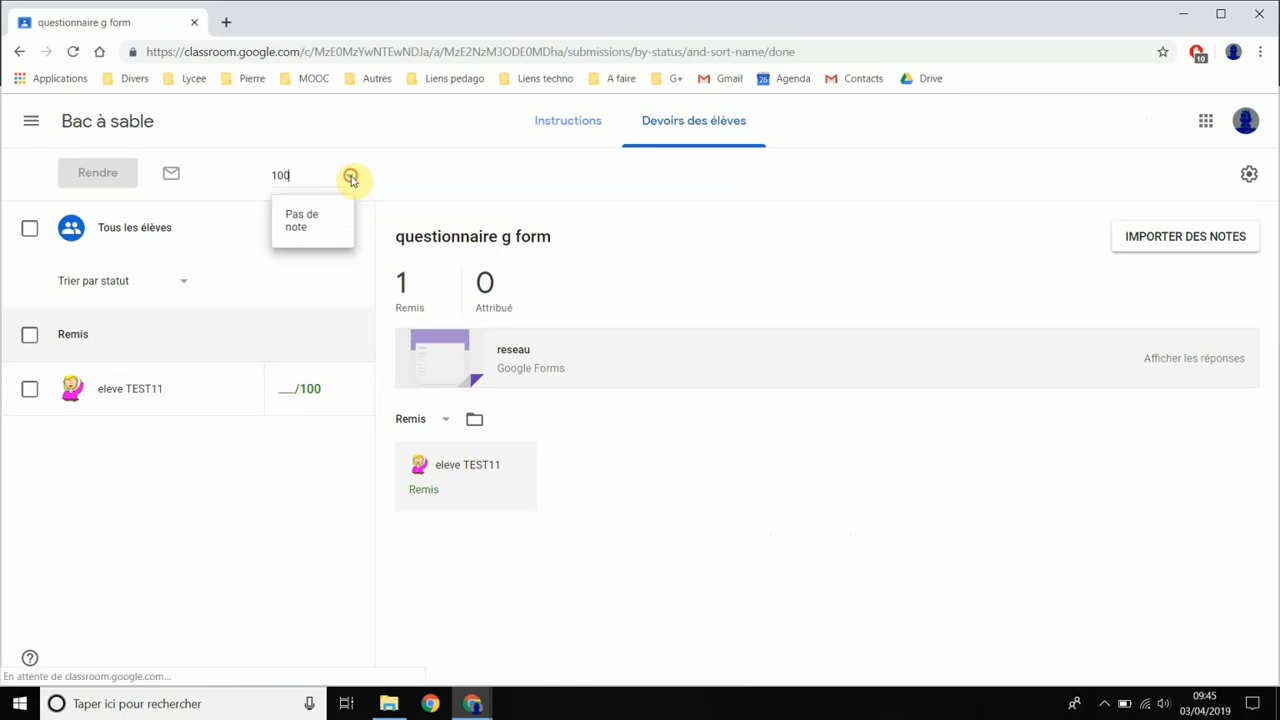
click(325, 224)
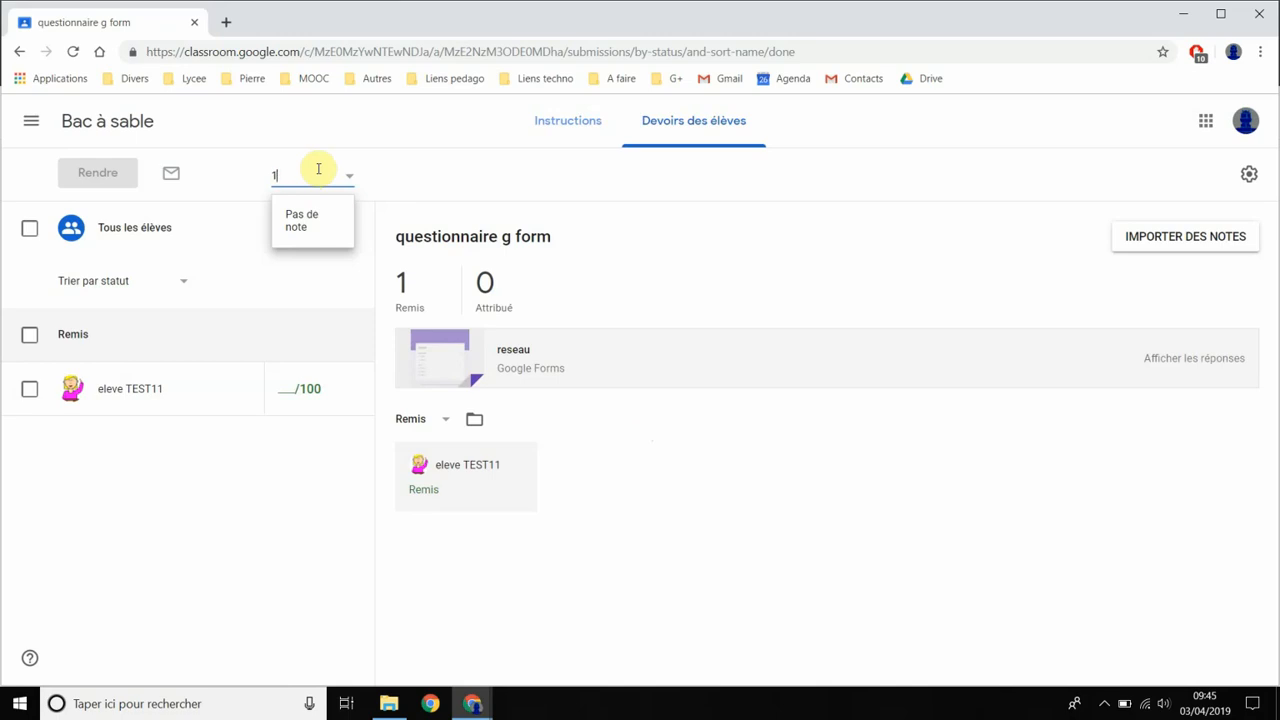
click(283, 389)
click(777, 430)
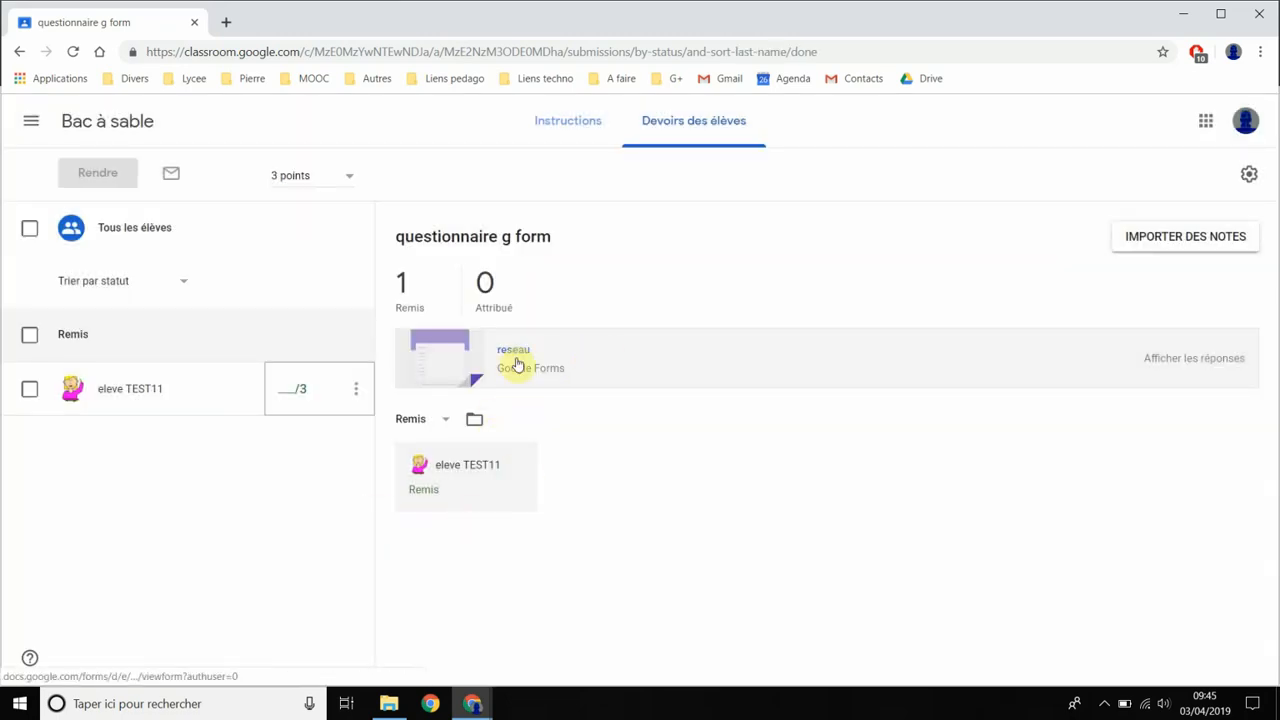
Step: Open the attached "reseau" form for editing and examine the response summary and the student's score
click(506, 355)
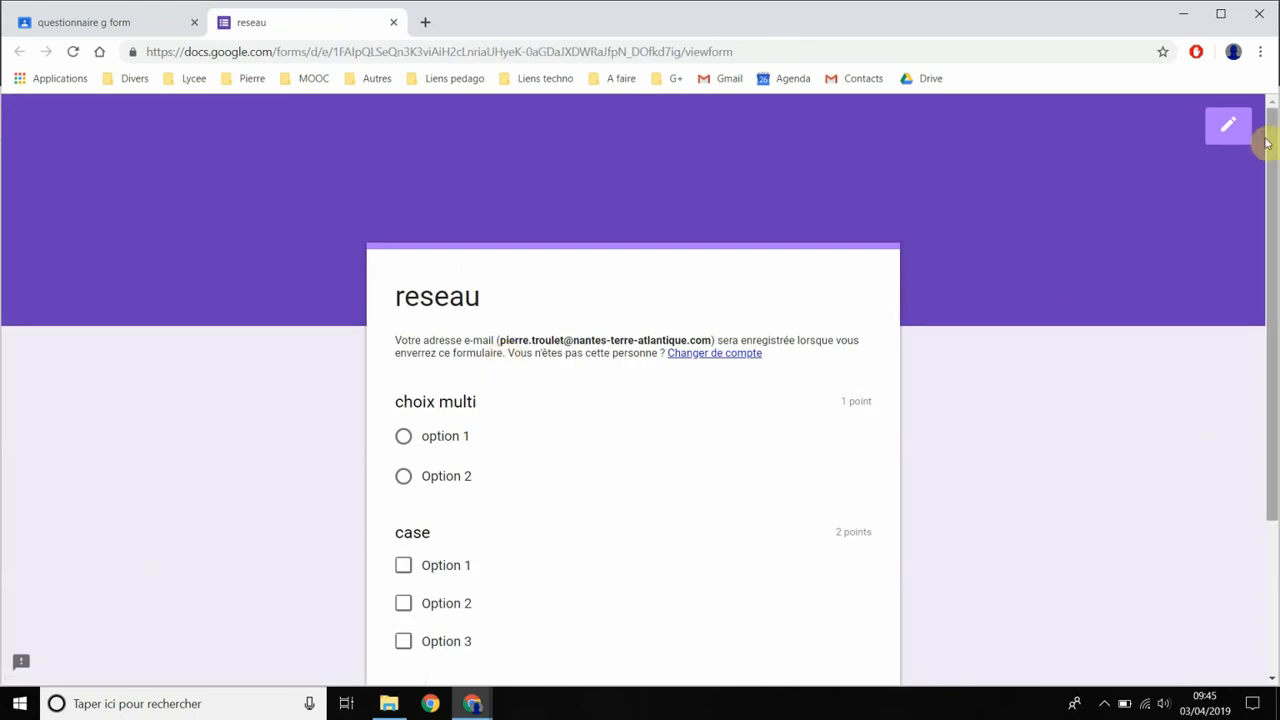
click(1247, 131)
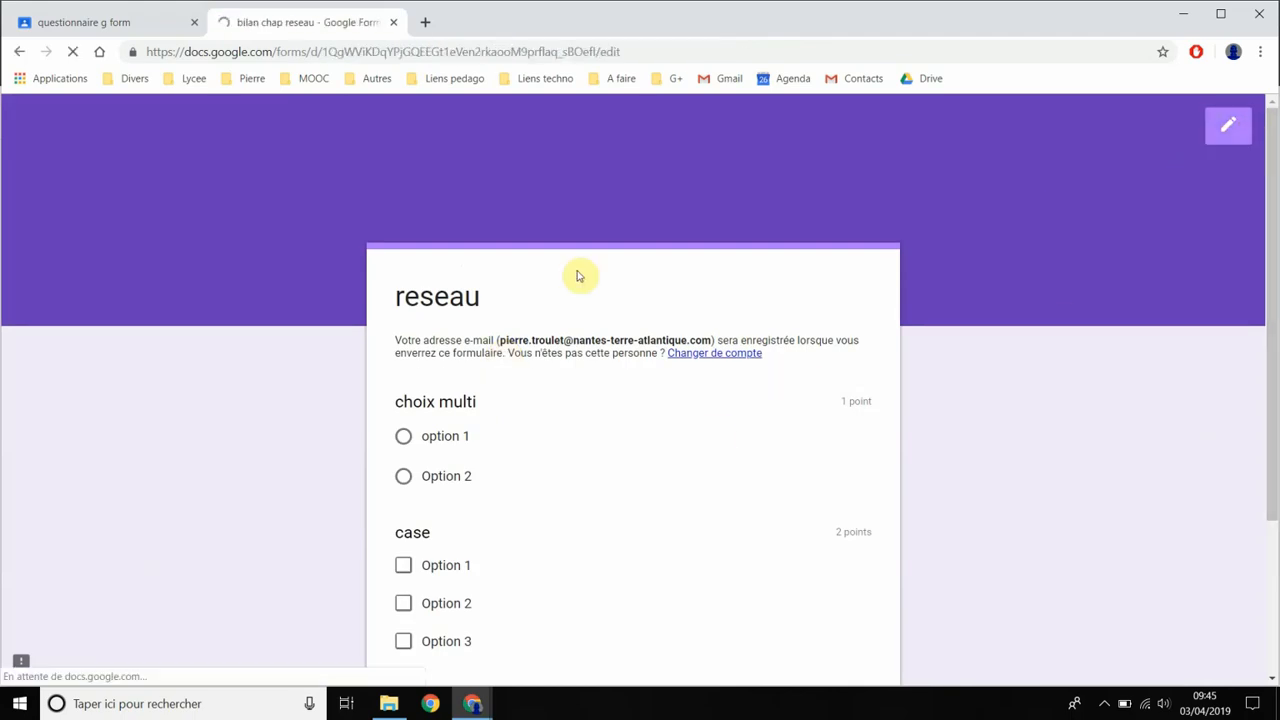
click(686, 228)
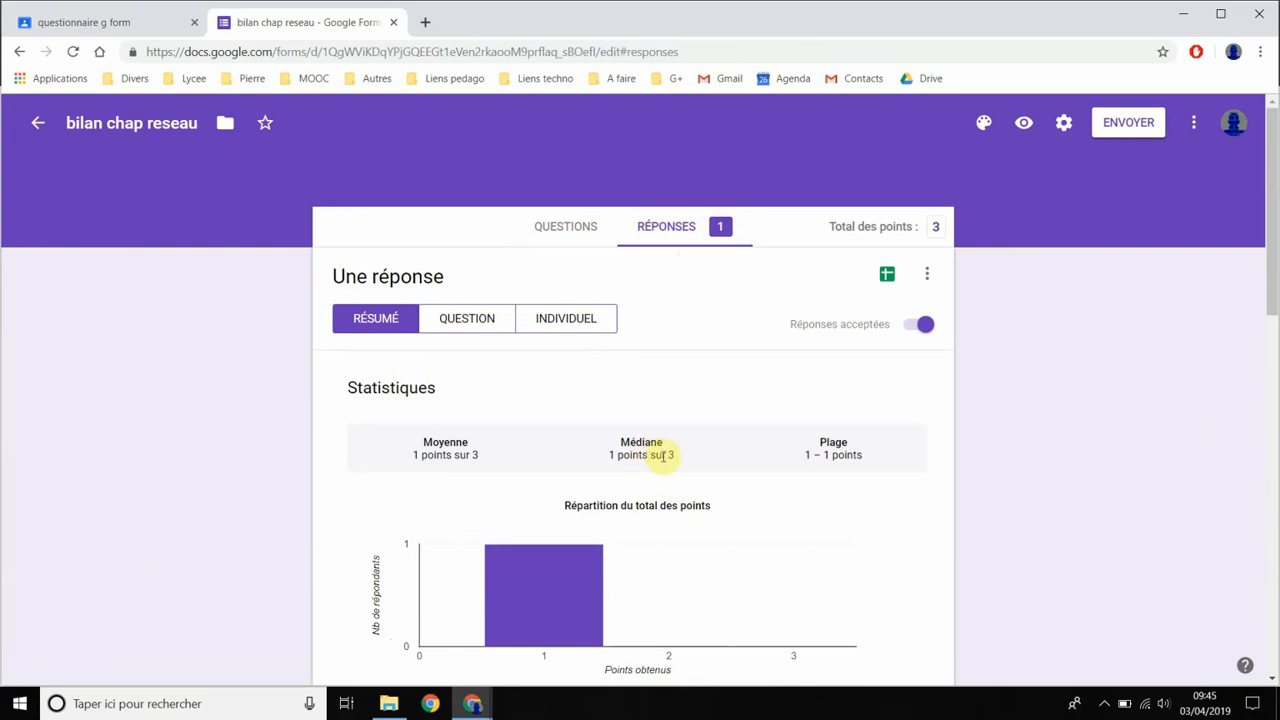
scroll(680, 488, down, 3)
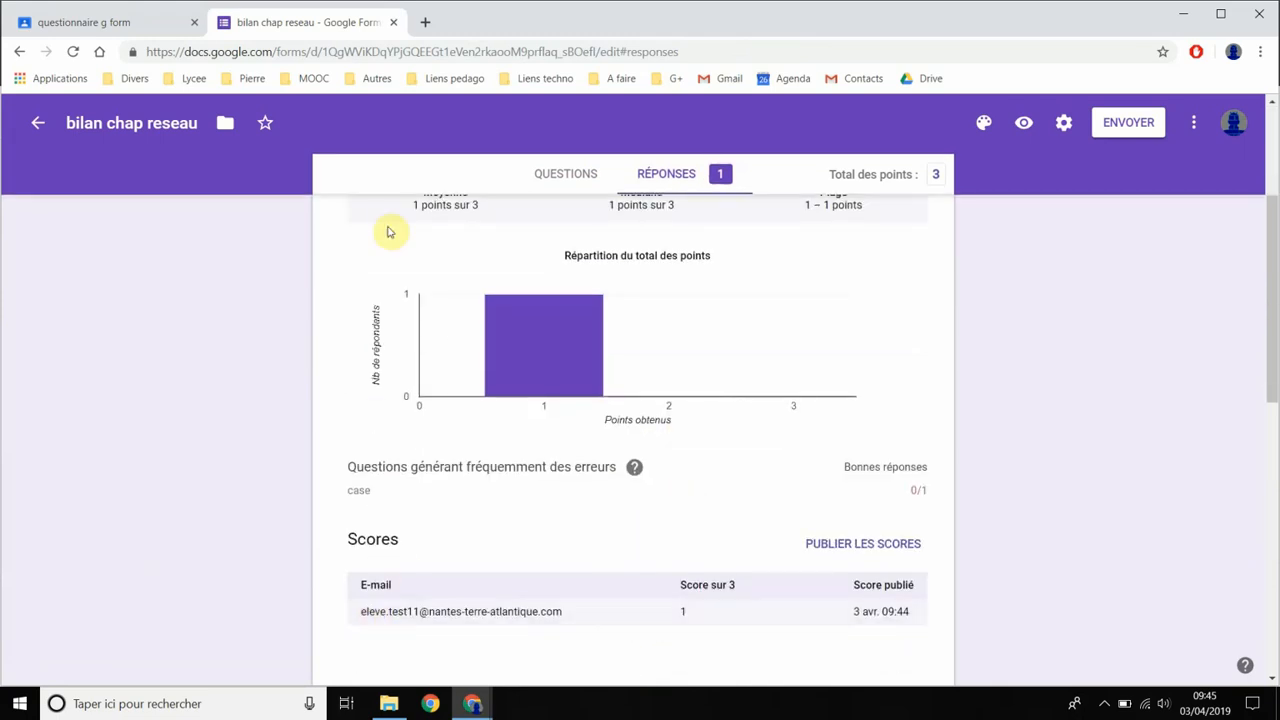
Step: Go back to the assignment's student work, give the student a grade of 1 out of 3, and return the work
click(108, 24)
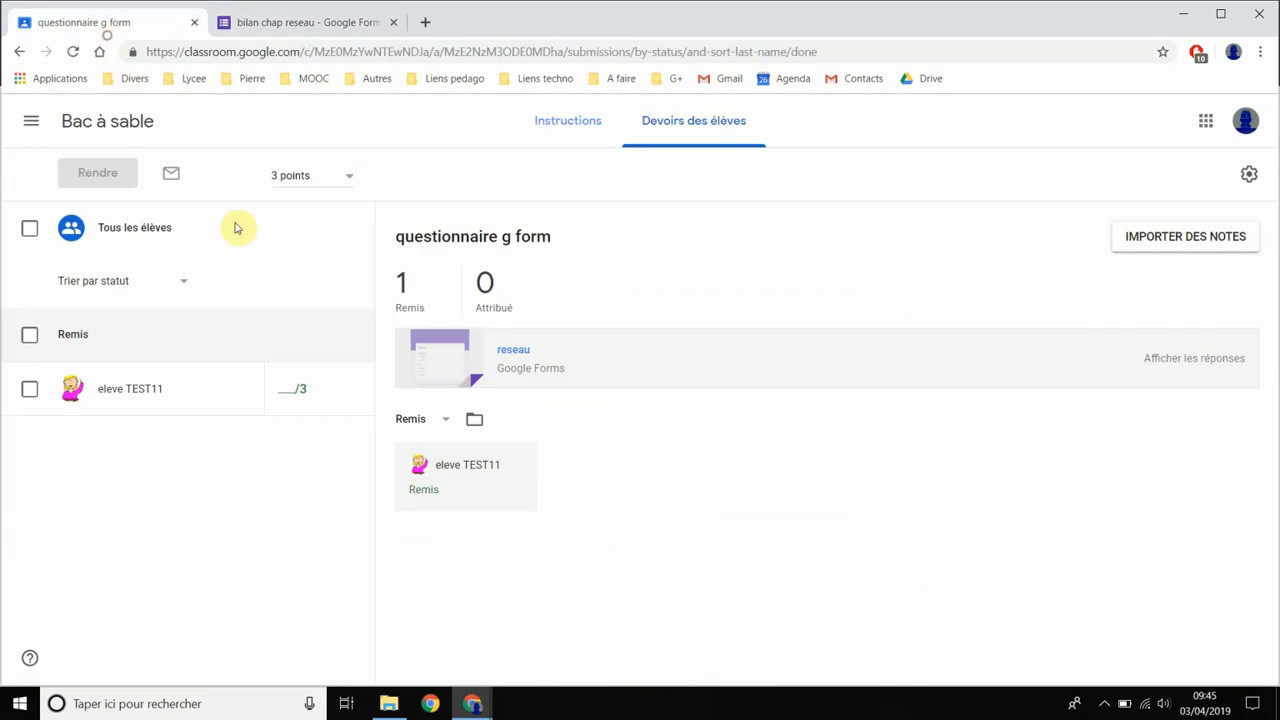
click(290, 392)
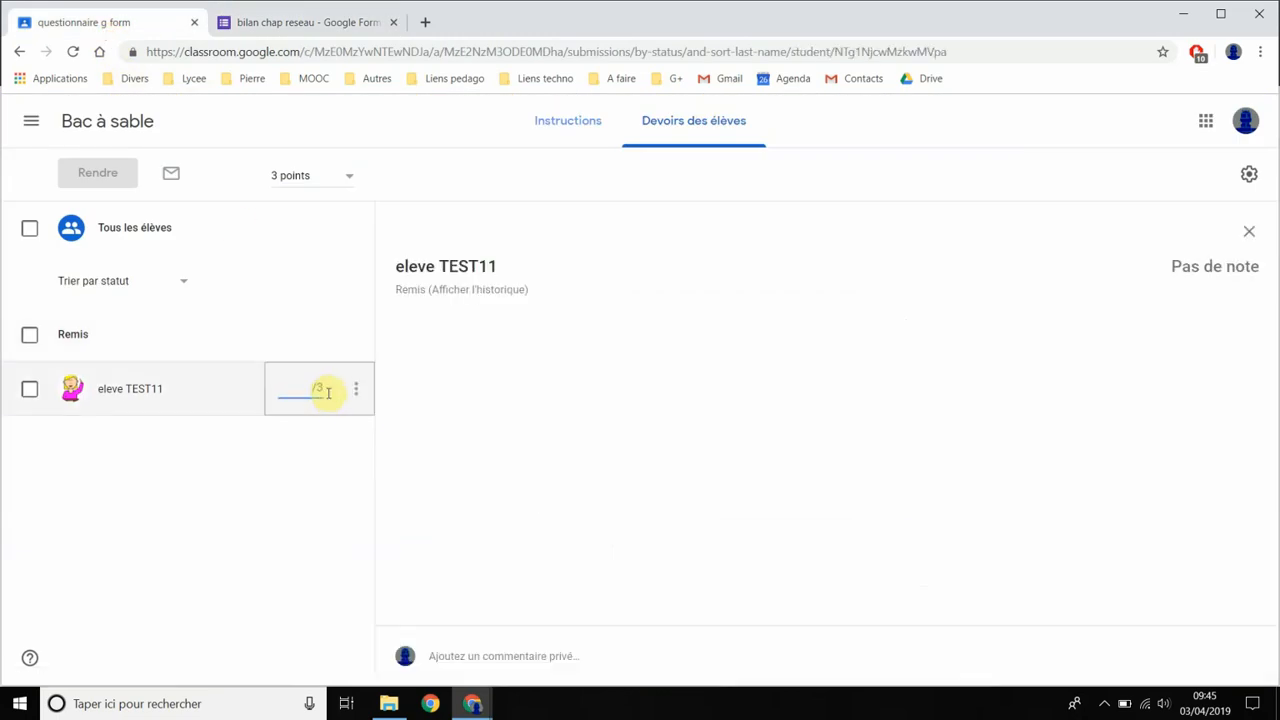
text(1)
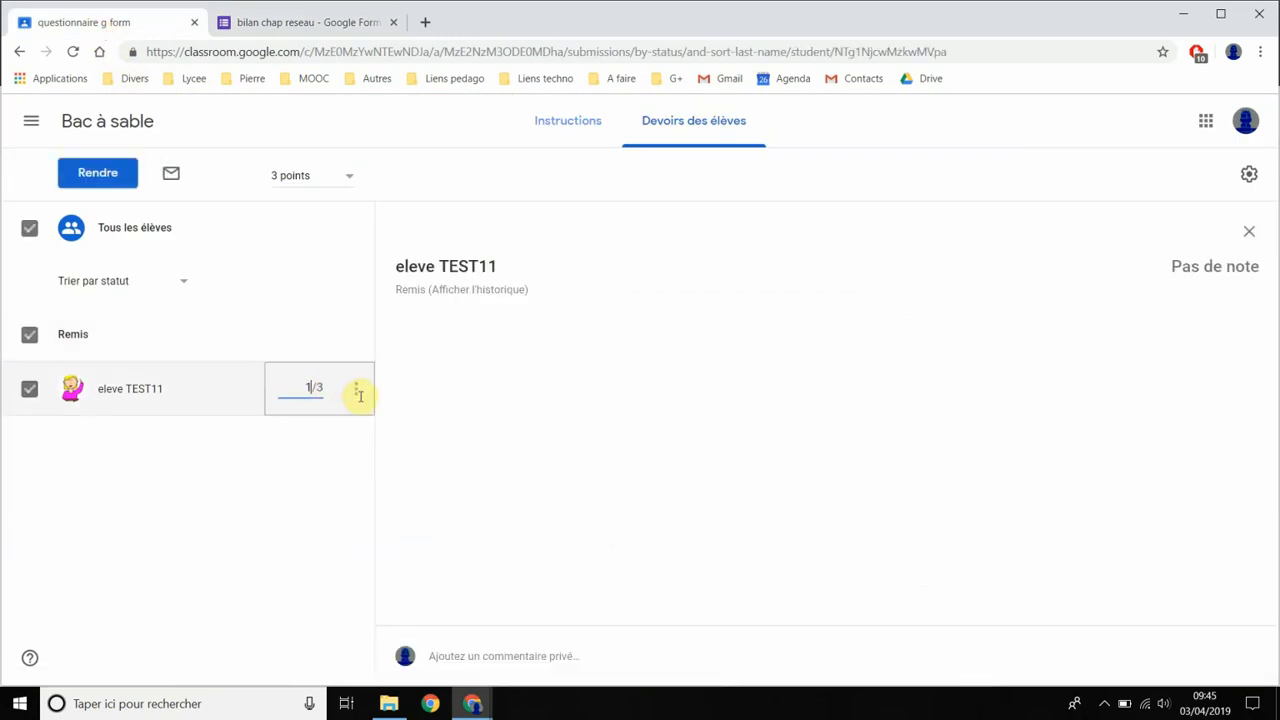
click(306, 554)
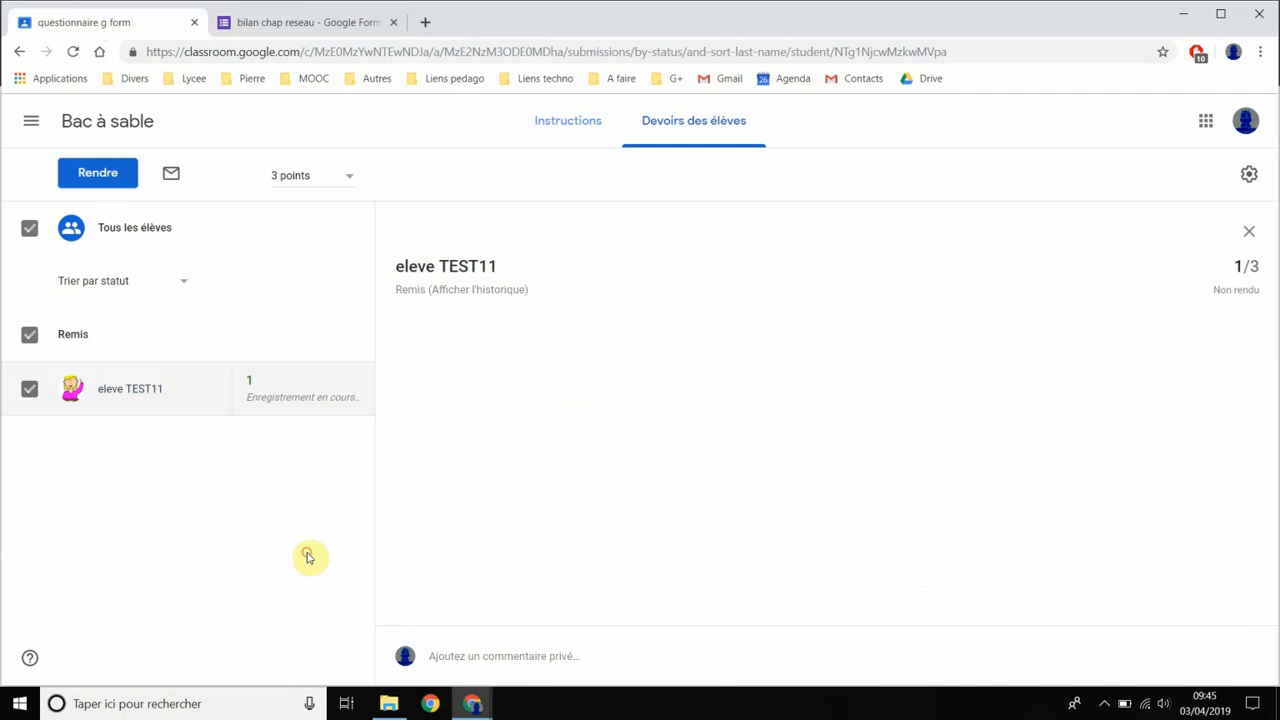
click(98, 175)
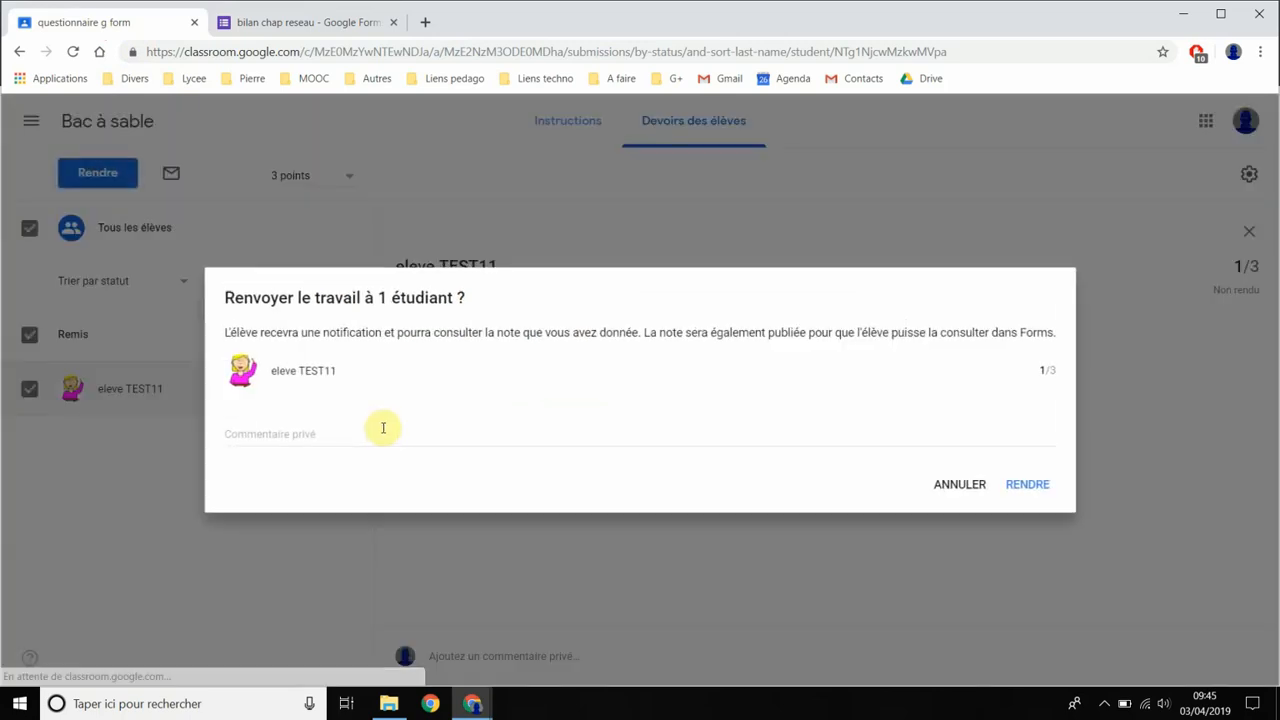
click(1035, 486)
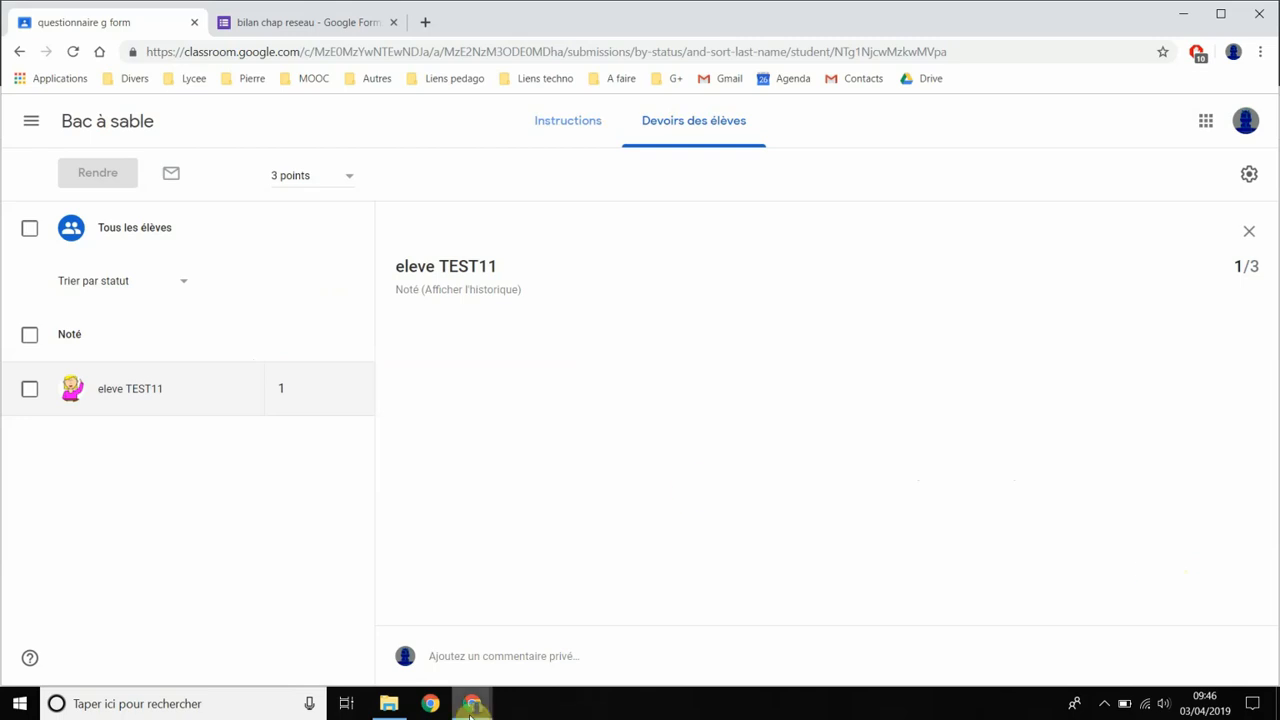
Step: Switch to the student's Classroom window, check the returned grade, and go to the "Bac à sable" course page
mouse_move(471, 714)
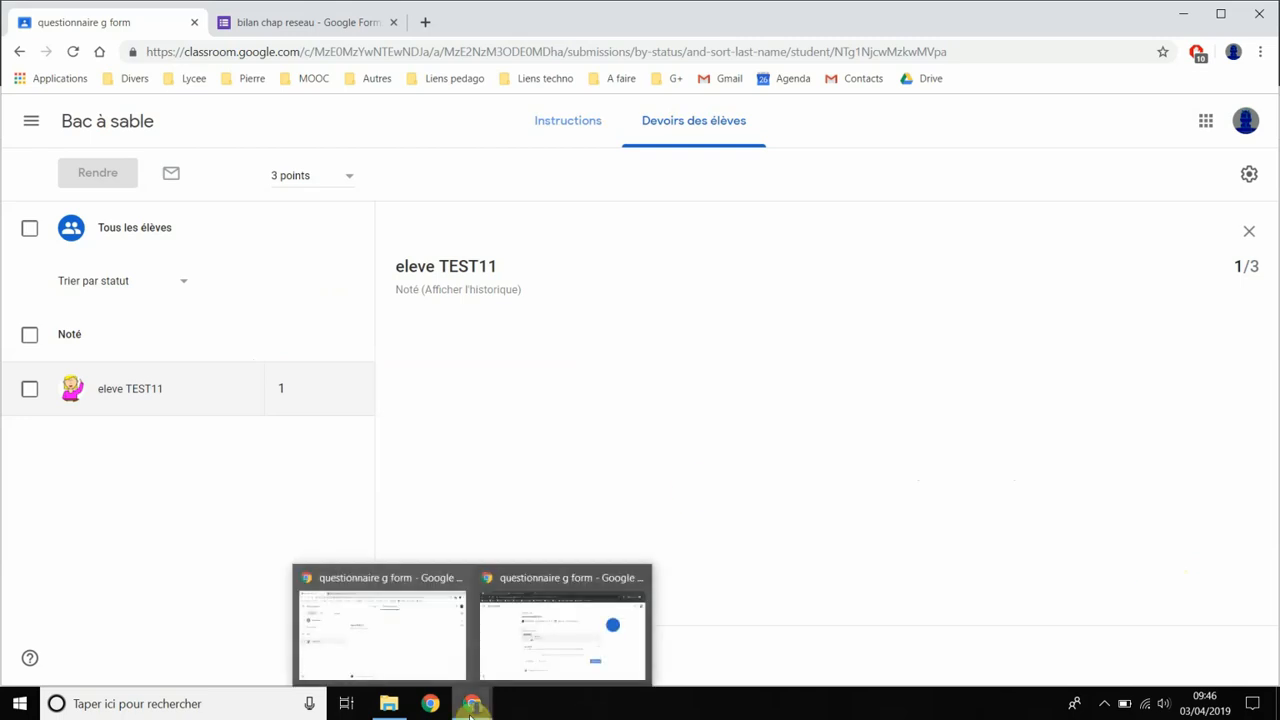
click(517, 640)
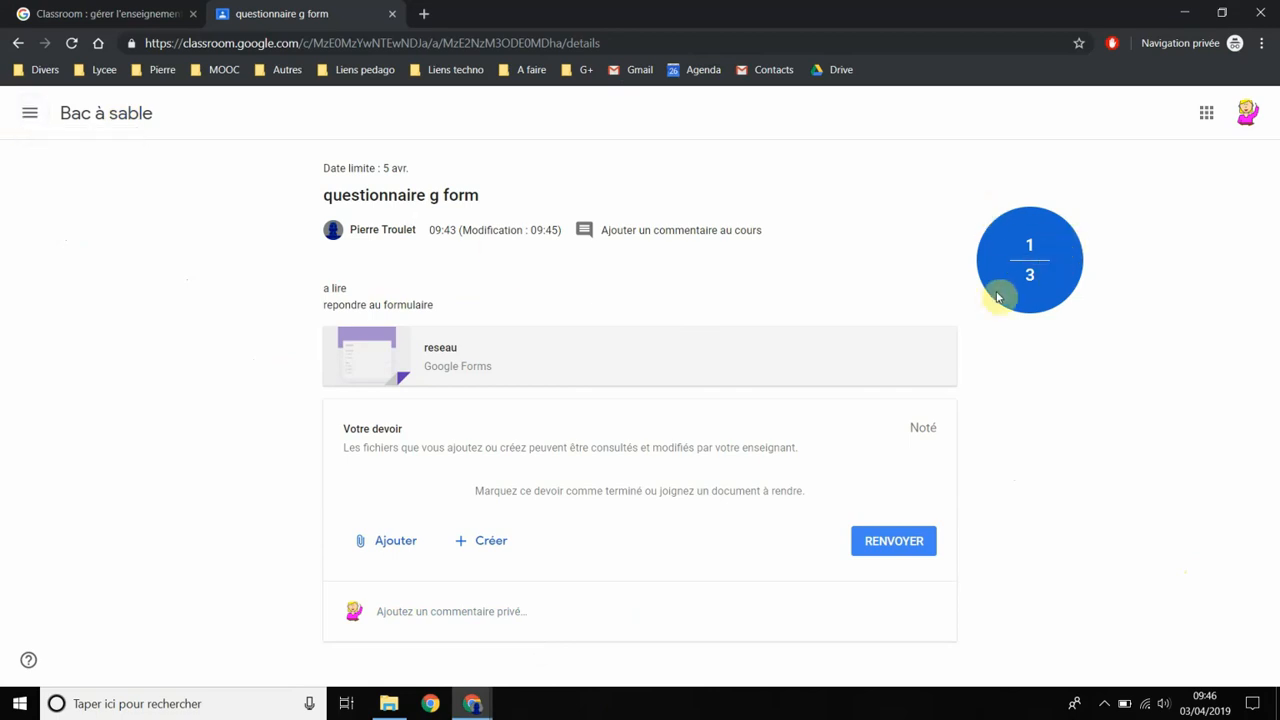
click(31, 111)
click(100, 327)
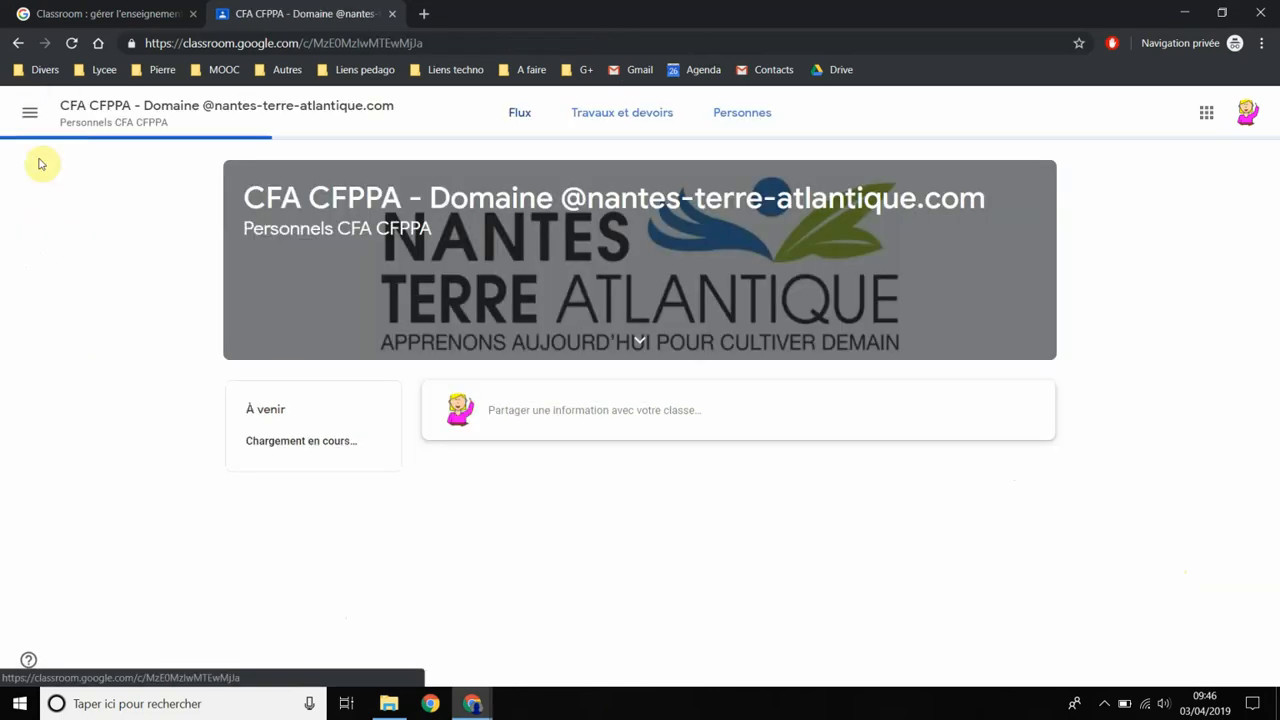
click(31, 111)
click(94, 370)
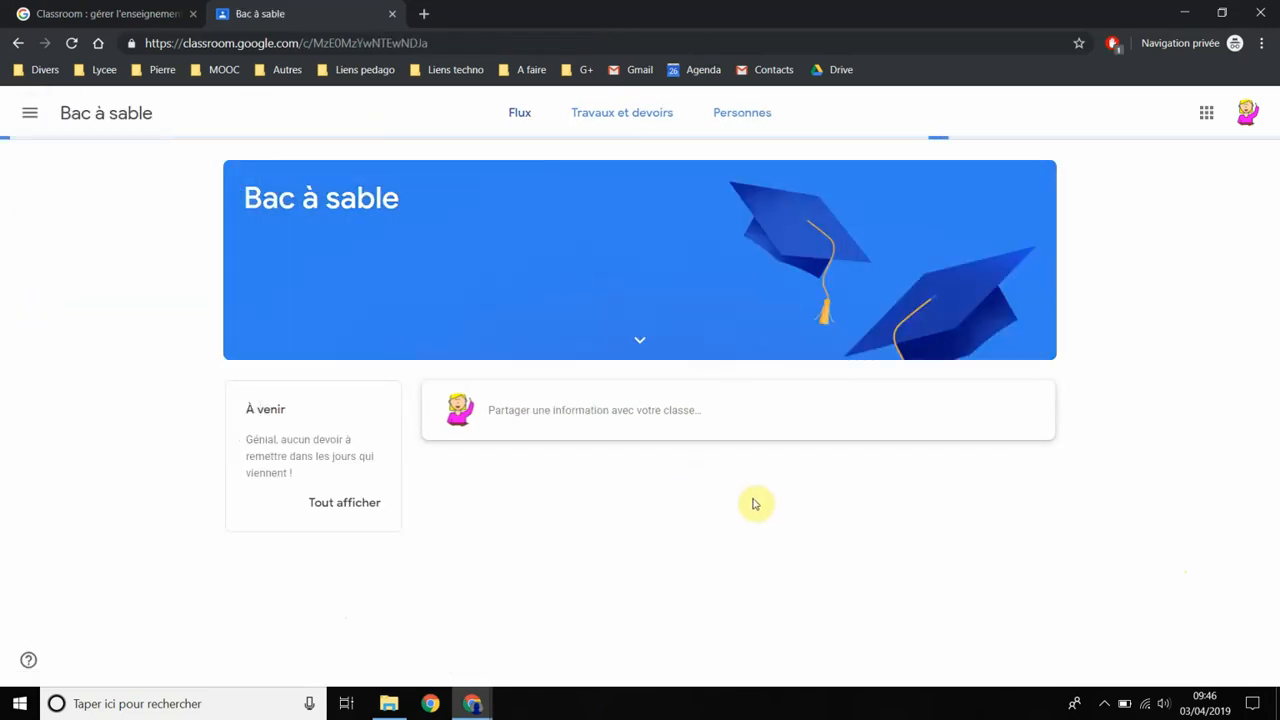
Step: Check the status and grade of "questionnaire g form" in the student's coursework, and return to the coursework list
scroll(880, 524, down, 1)
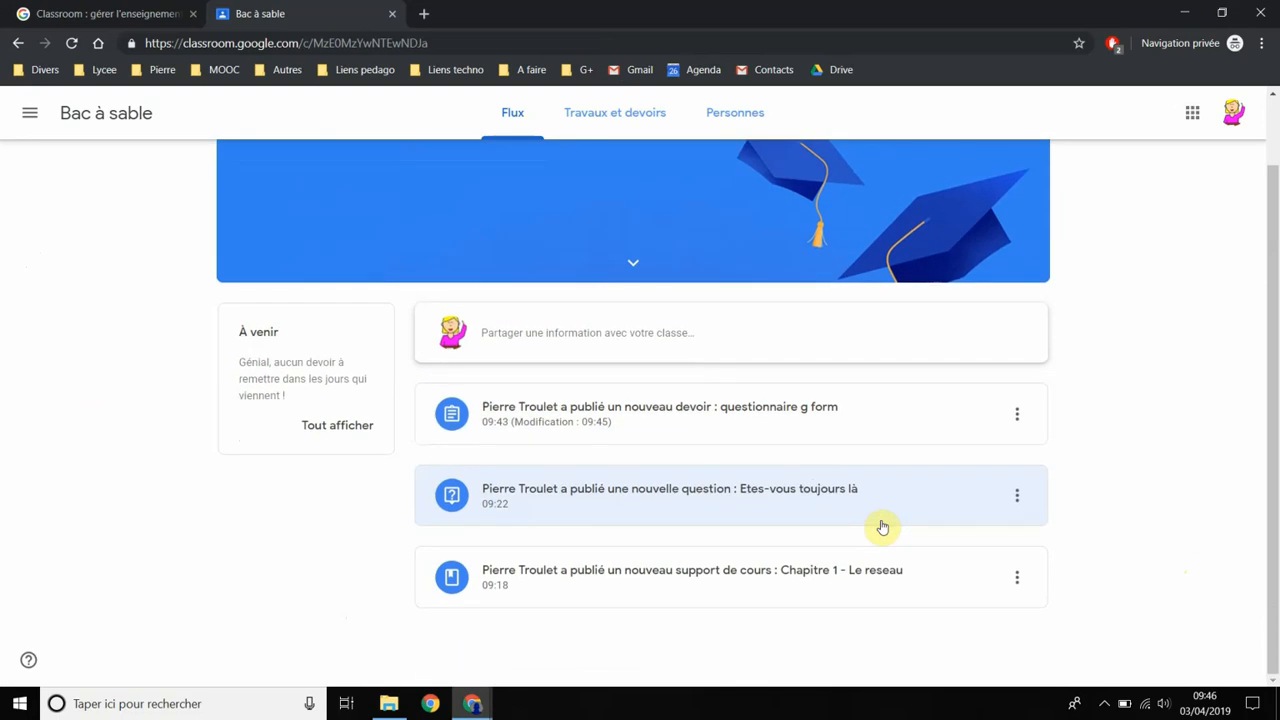
scroll(880, 520, up, 1)
click(640, 116)
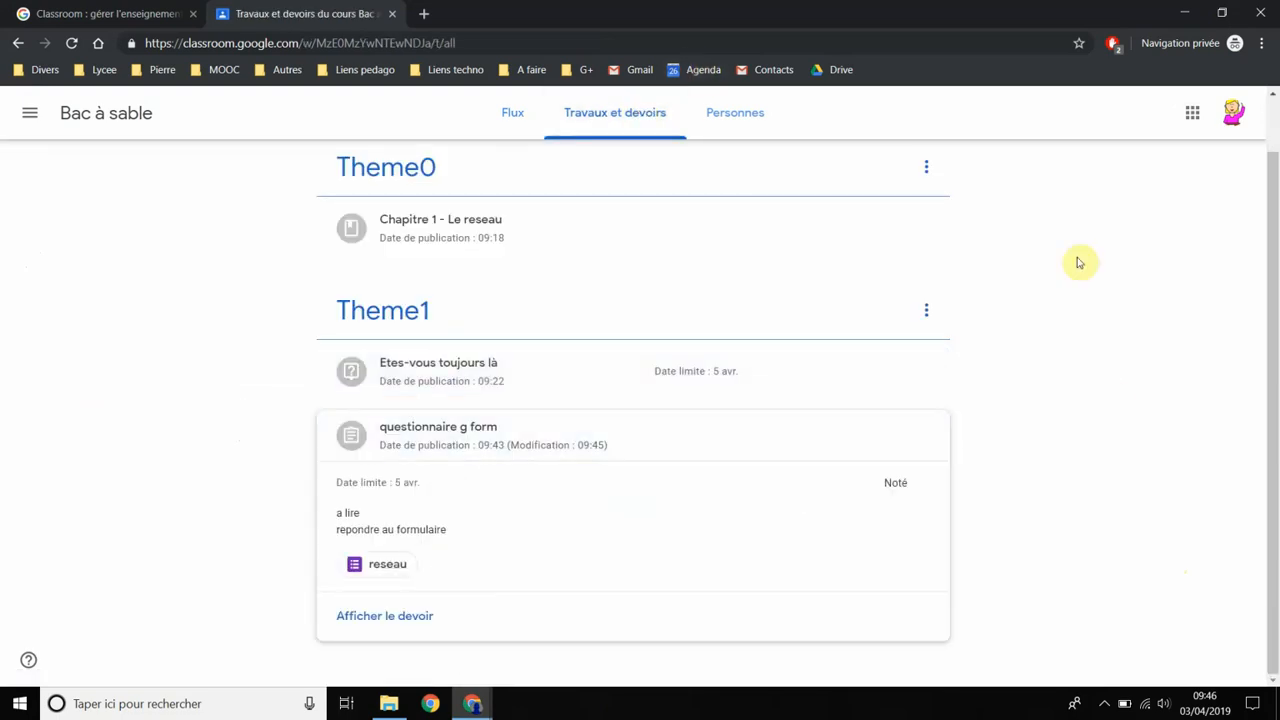
click(608, 447)
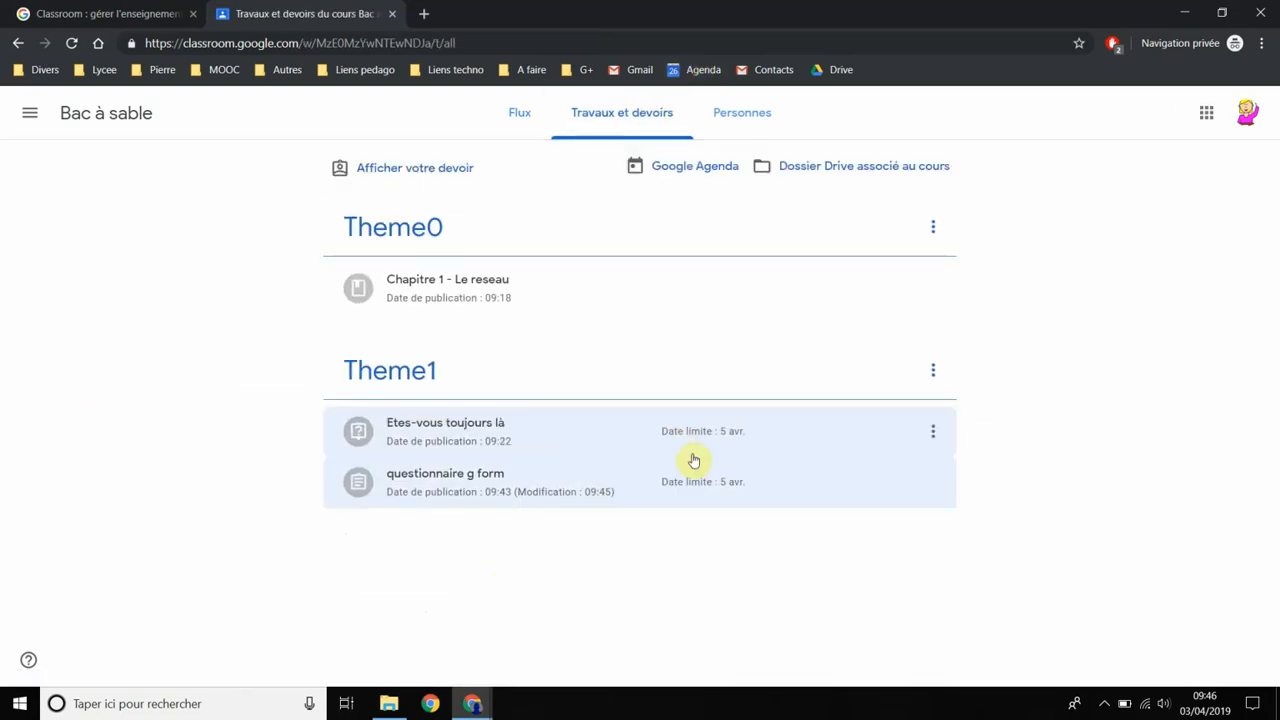
click(535, 486)
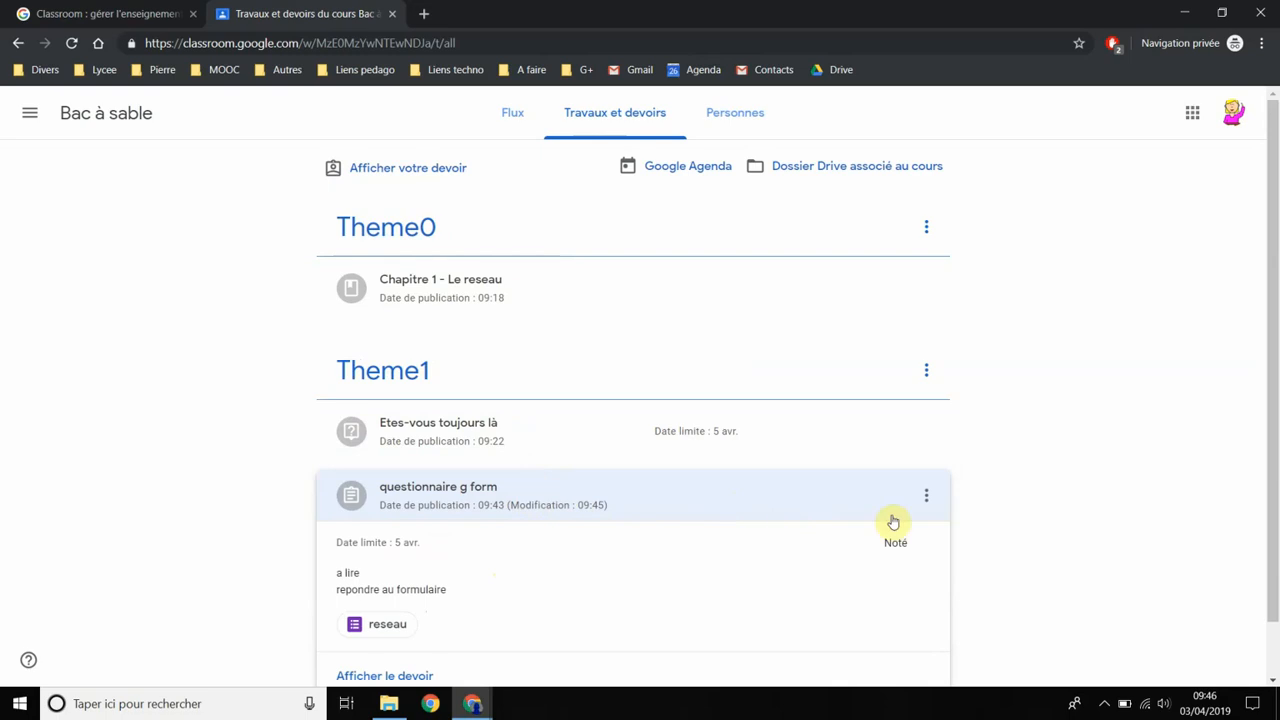
scroll(1029, 506, down, 1)
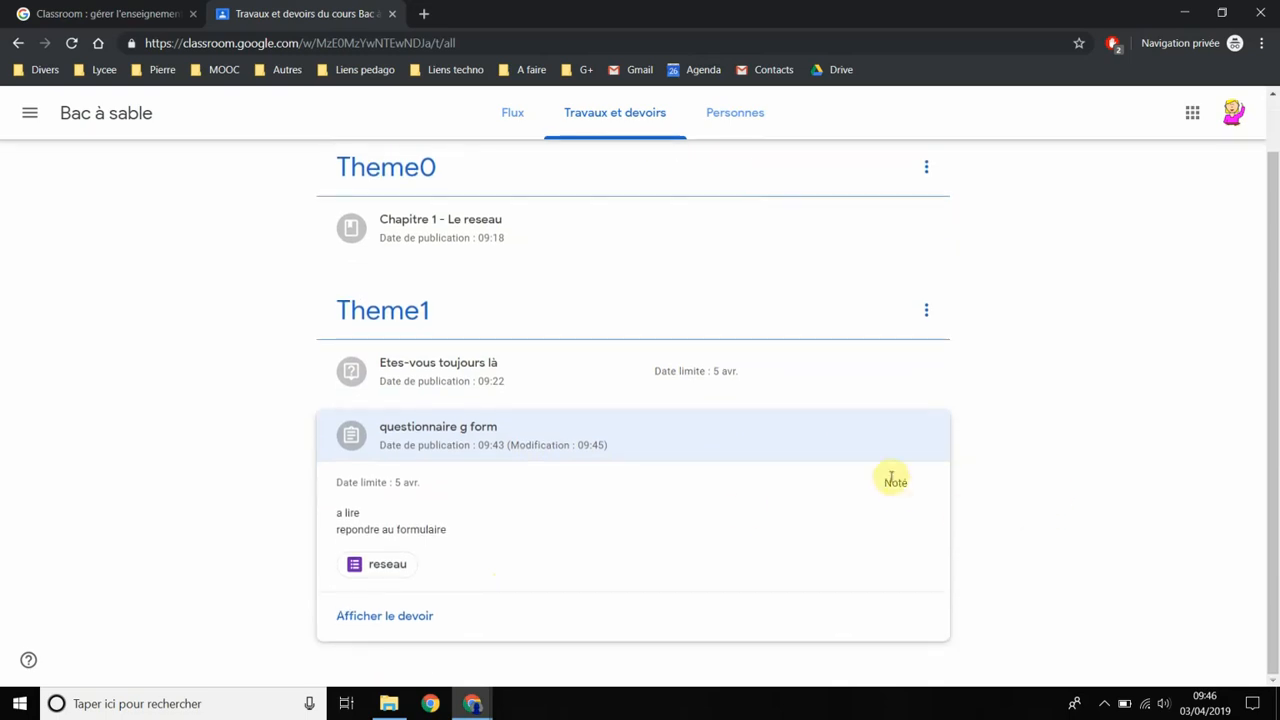
click(400, 617)
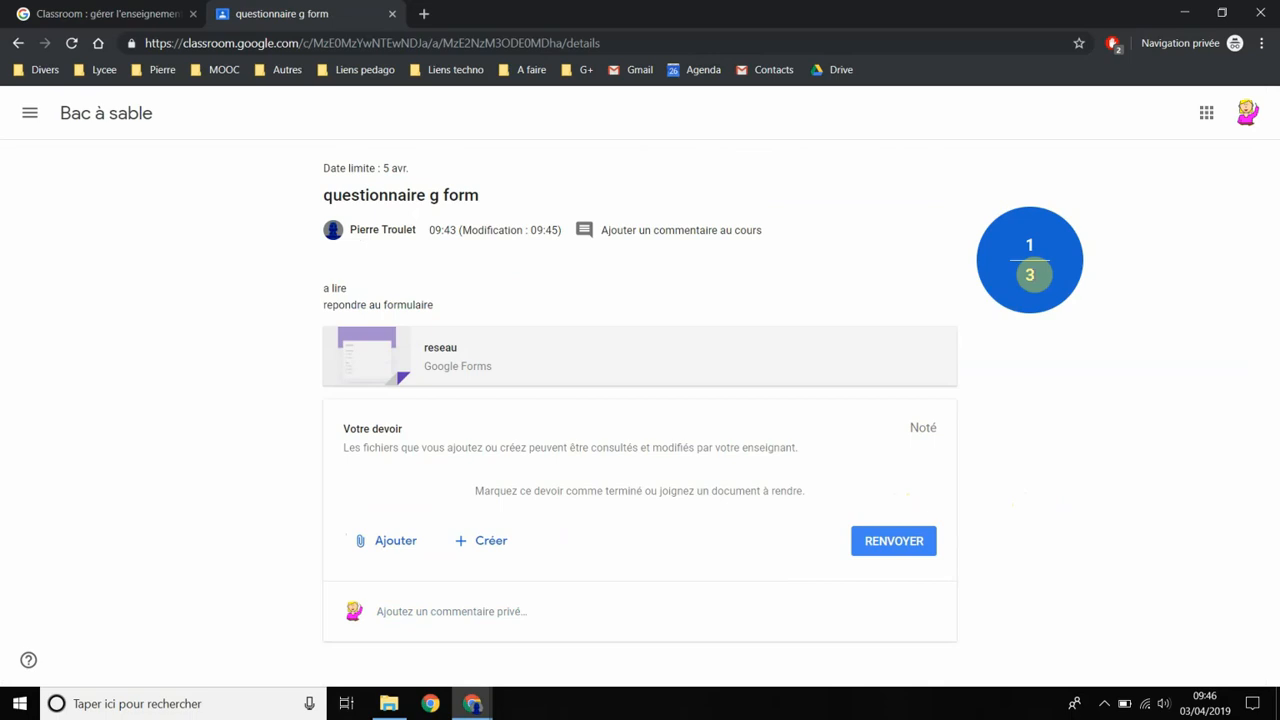
click(18, 43)
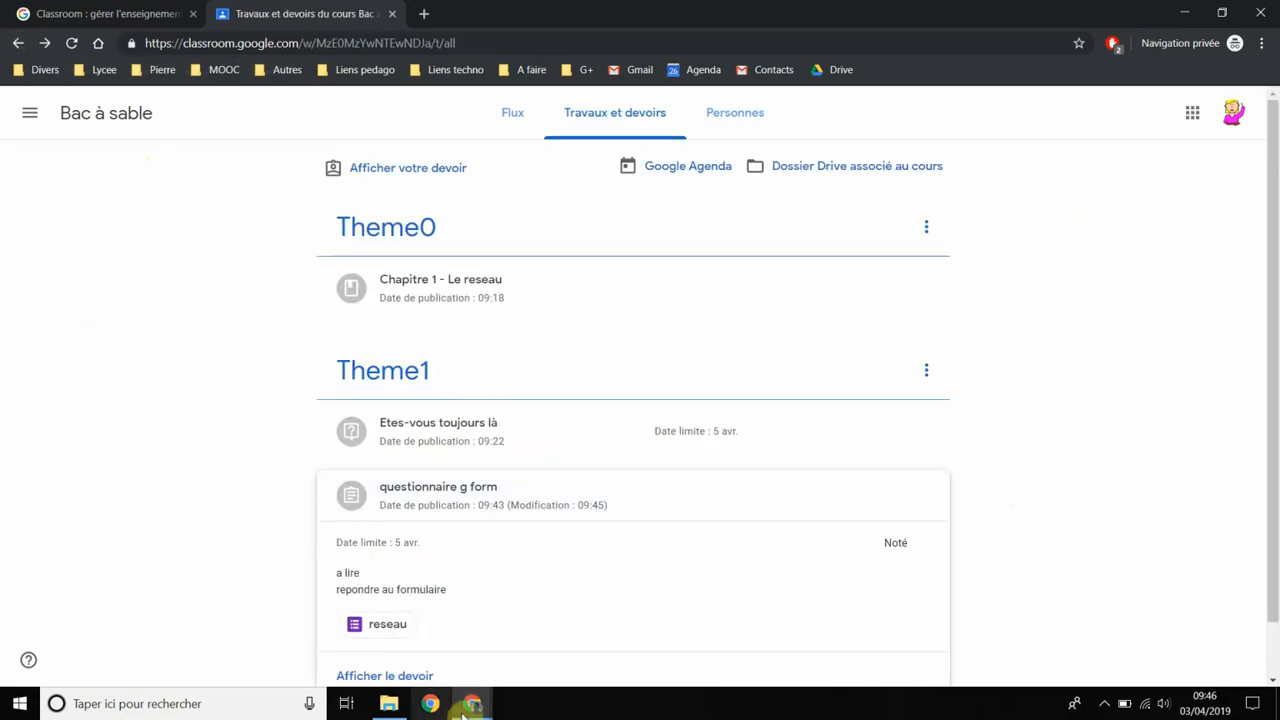
Step: Switch to the teacher's Classroom window and view the grading status of "questionnaire g form" in the "Bac à sable" coursework
mouse_move(472, 703)
click(394, 653)
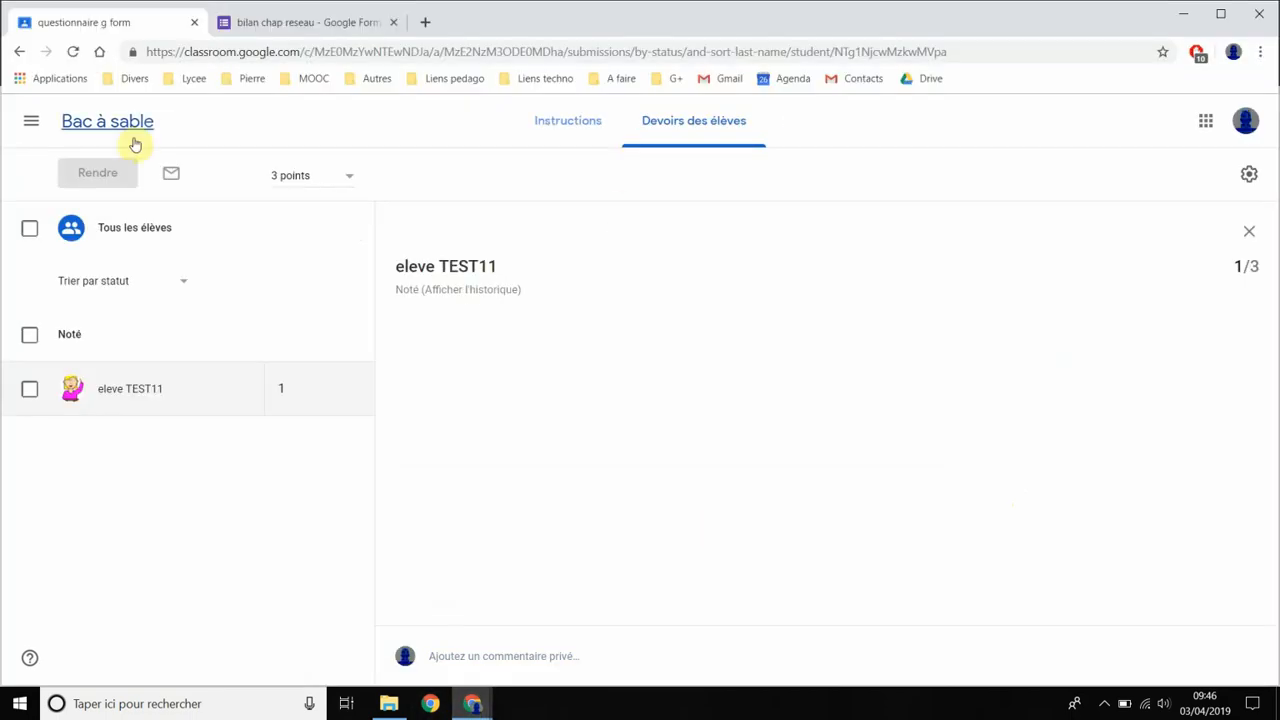
click(29, 121)
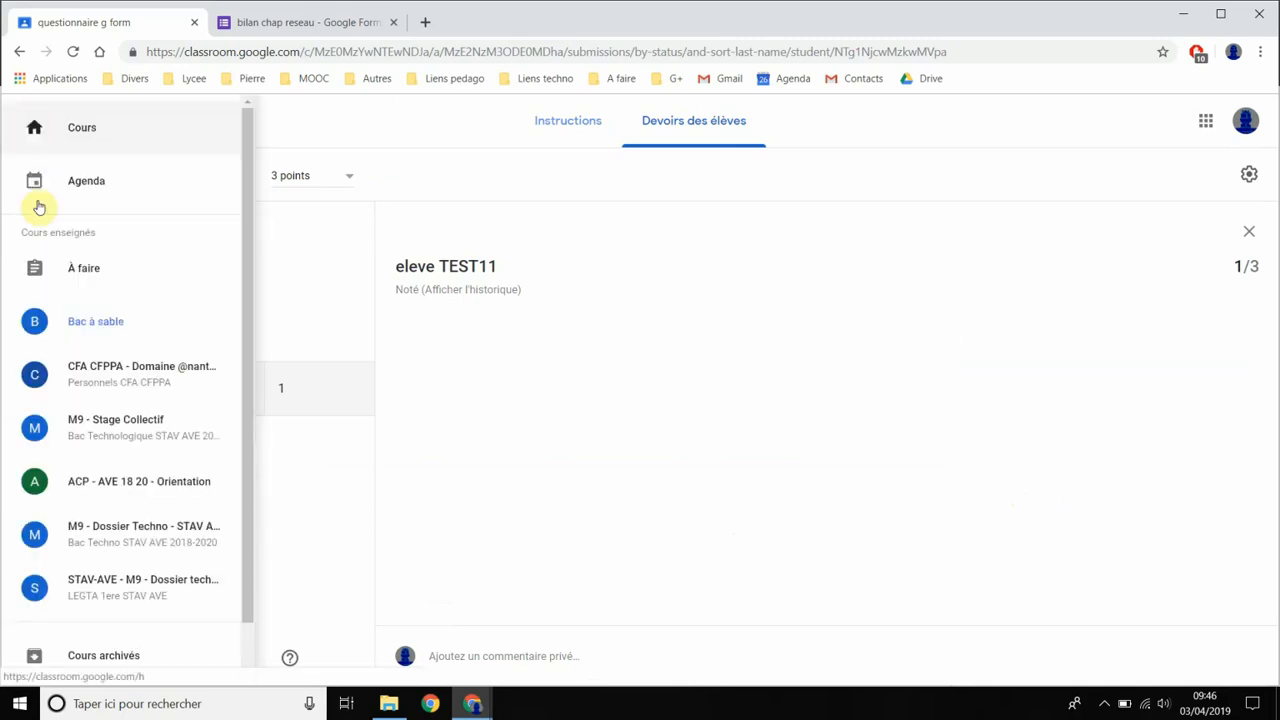
click(94, 333)
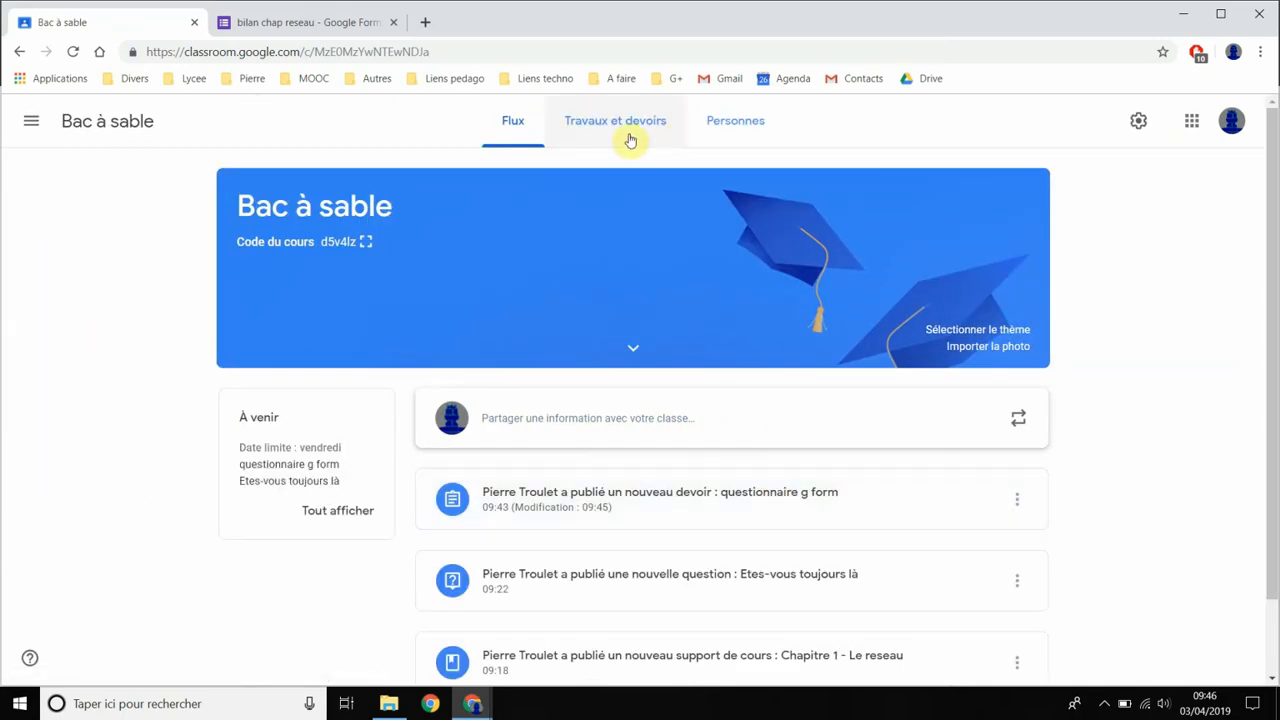
click(616, 120)
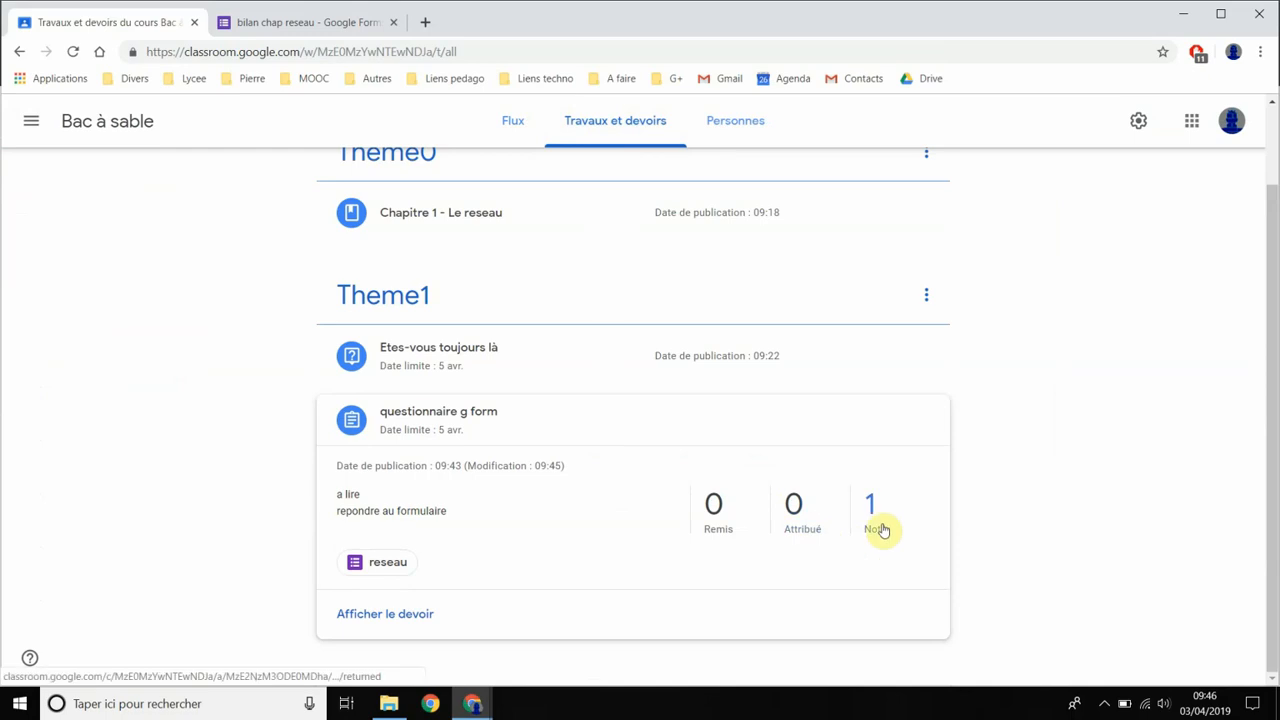